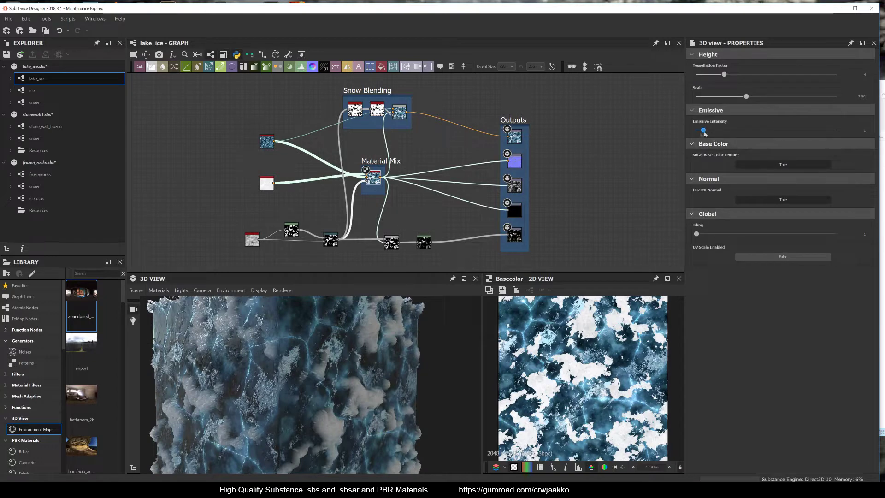
- Lower the 3D preview's Height Scale to about 2.01
left_click_drag(746, 96, 724, 104)
left_click_drag(392, 318, 340, 378)
scroll(341, 400, "up", 3)
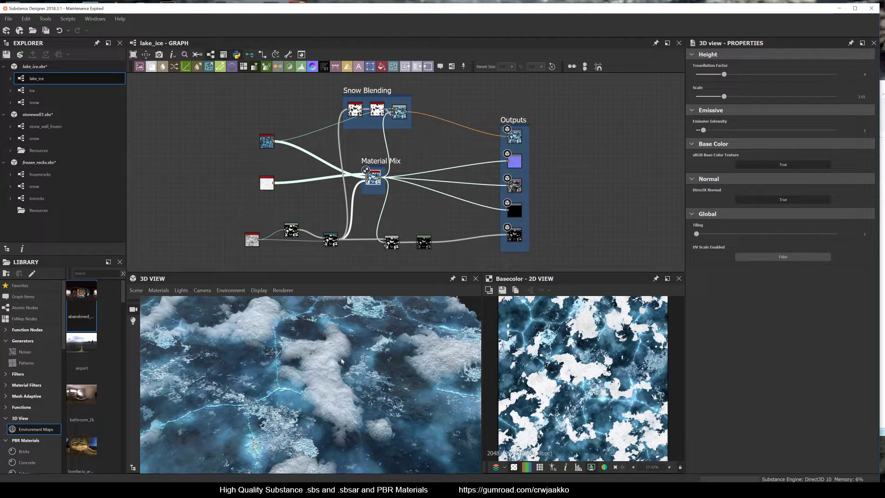
- Orbit the preview to a low angle and select the Material Mix node to show its blend settings
left_click_drag(322, 346, 336, 335)
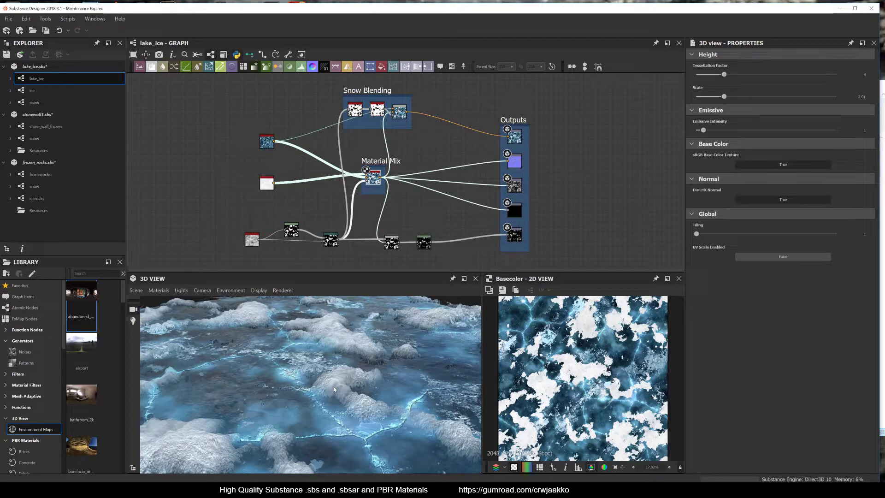
scroll(342, 381, "down", 3)
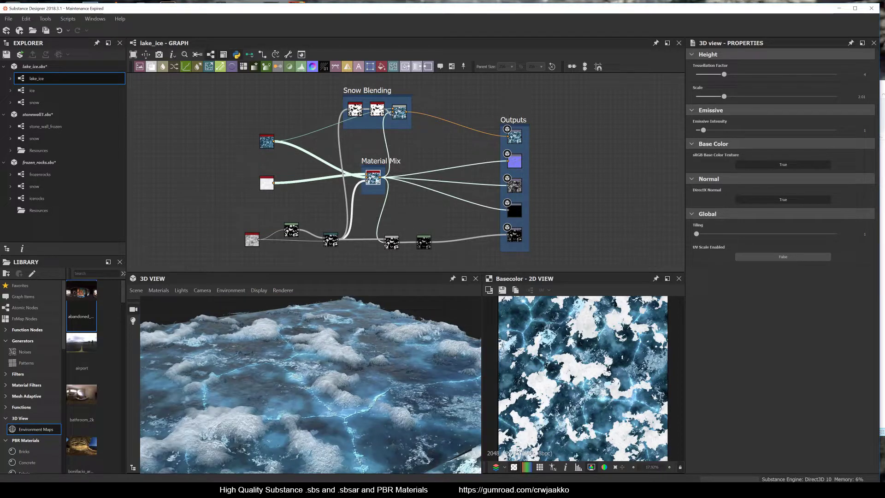
left_click(373, 177)
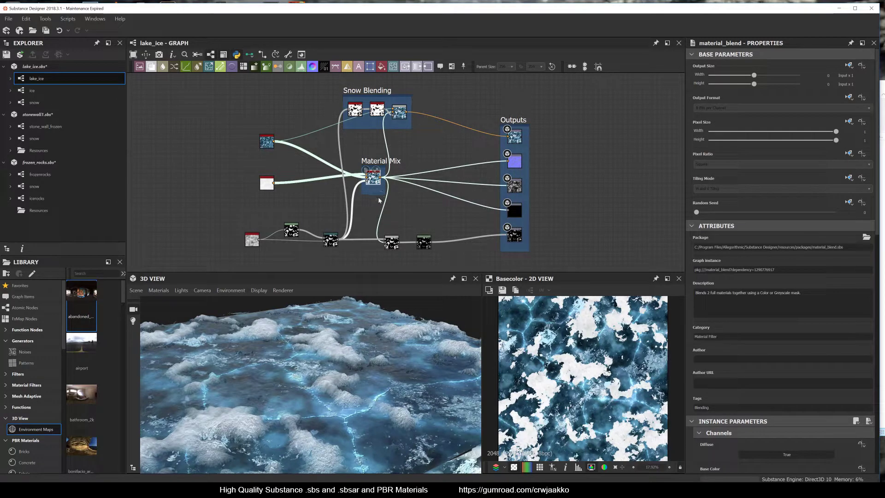
- Select the snow node and switch link display to Standard, then back to Compact Material
scroll(377, 186, "up", 2)
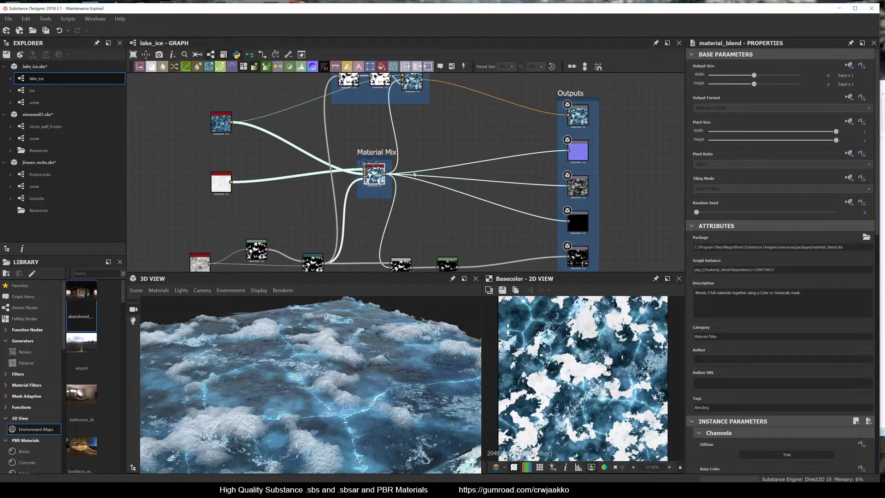
left_click(225, 183)
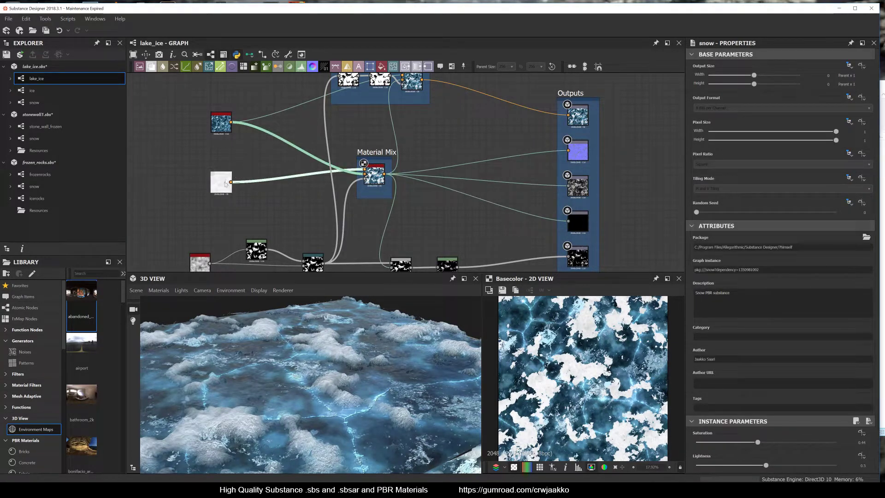
key("1")
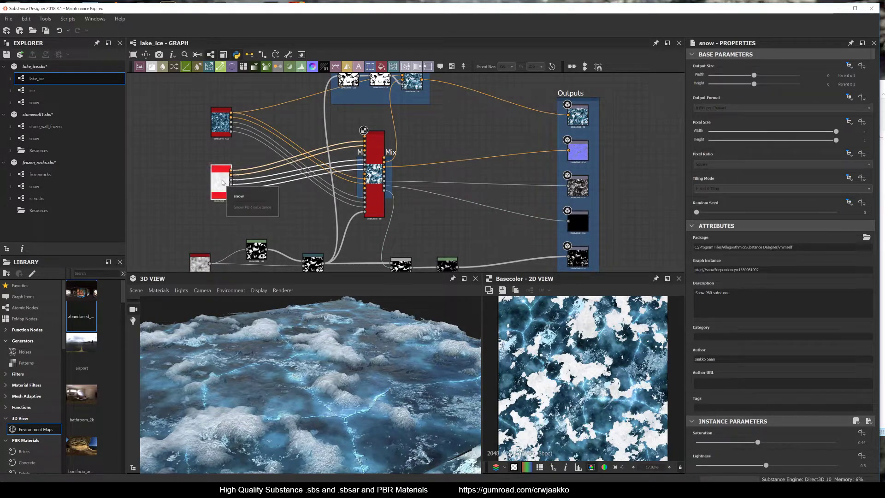
key("3")
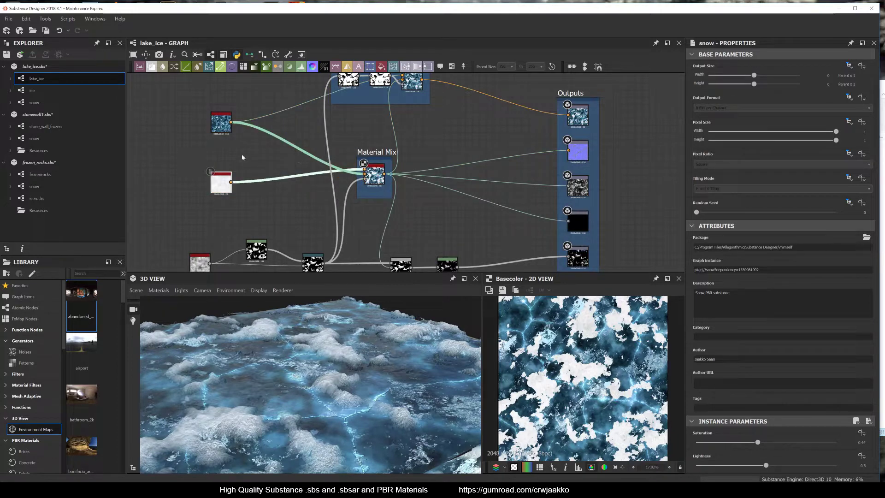
left_click(250, 55)
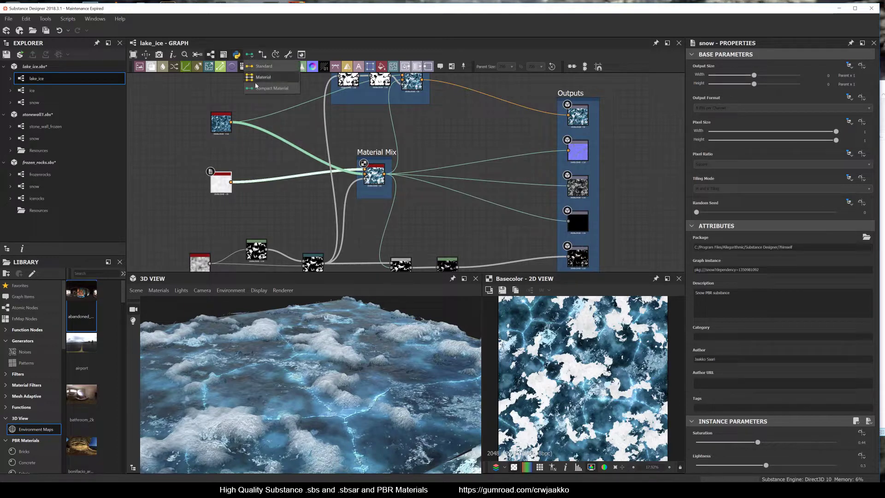
left_click(257, 88)
left_click(249, 54)
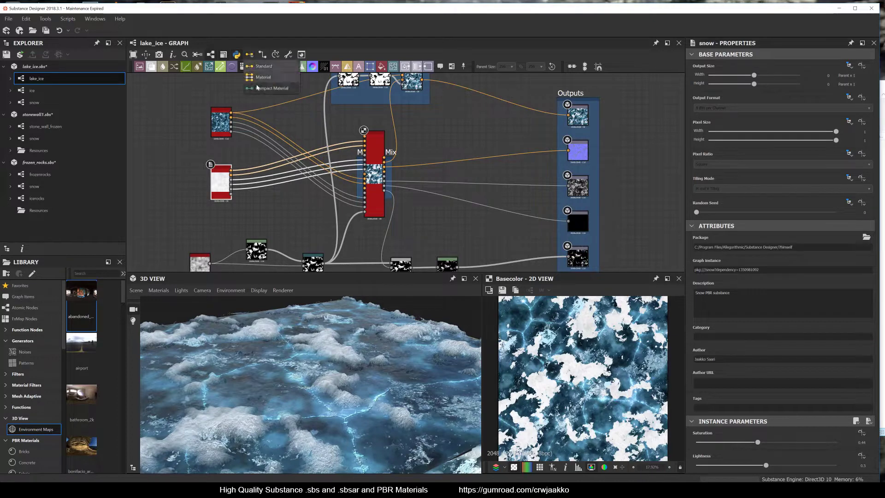
left_click(256, 87)
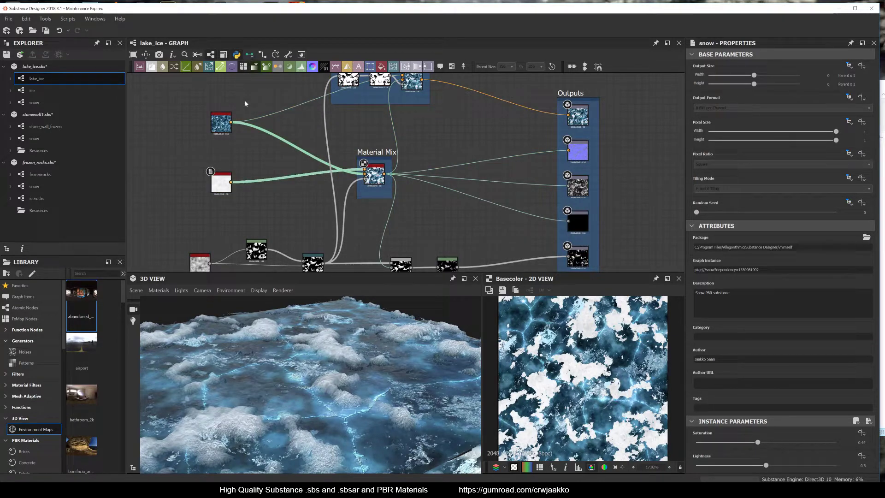
- Preview the Clouds_2 output, then the Levels node's black-and-white snow mask
middle_click_drag(282, 186, 290, 139)
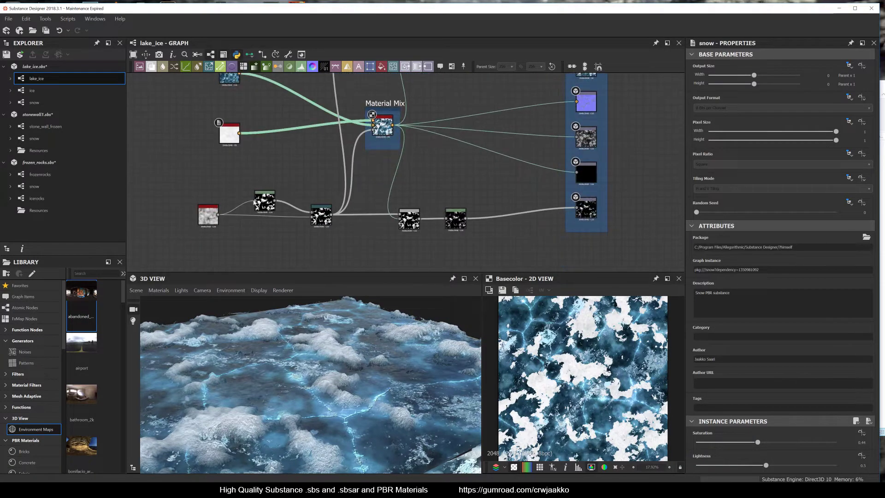
middle_click_drag(256, 203, 274, 183)
double_click(227, 196)
double_click(283, 181)
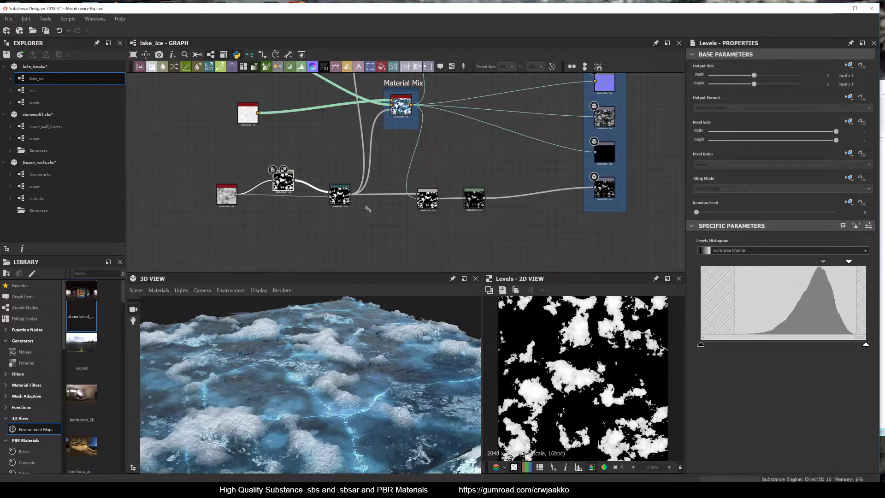
- Preview the Directional Warp node's snow mask output
double_click(339, 196)
scroll(629, 363, "down", 2)
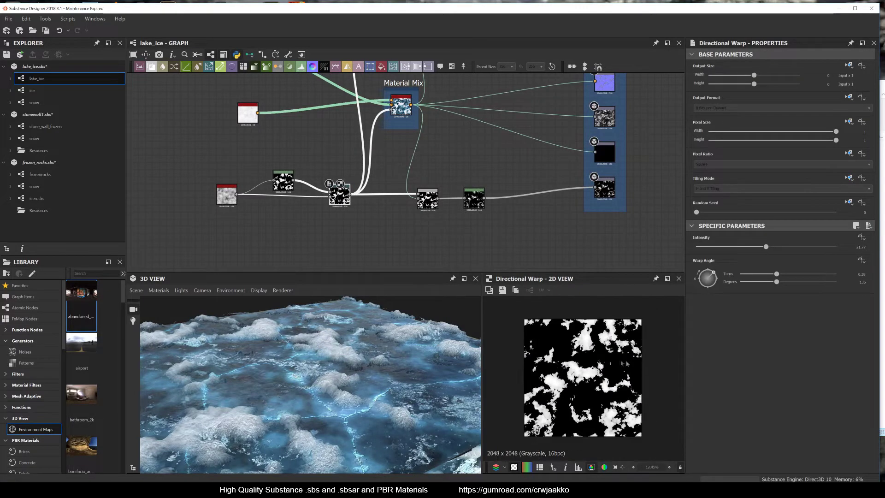
scroll(628, 363, "up", 3)
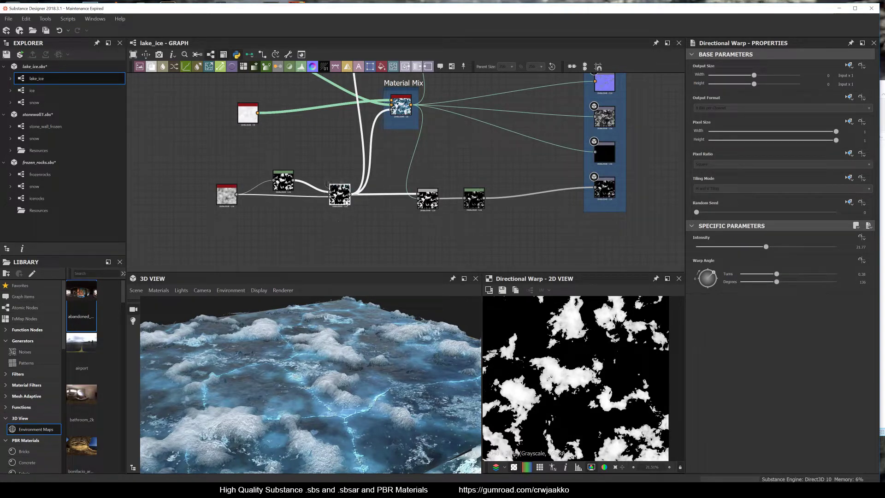
scroll(337, 185, "down", 2)
scroll(292, 140, "up", 3)
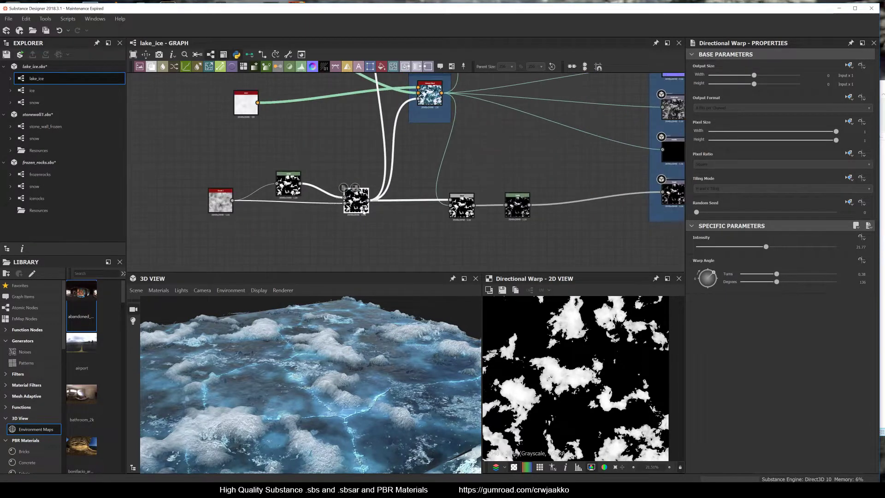
middle_click_drag(373, 202, 342, 246)
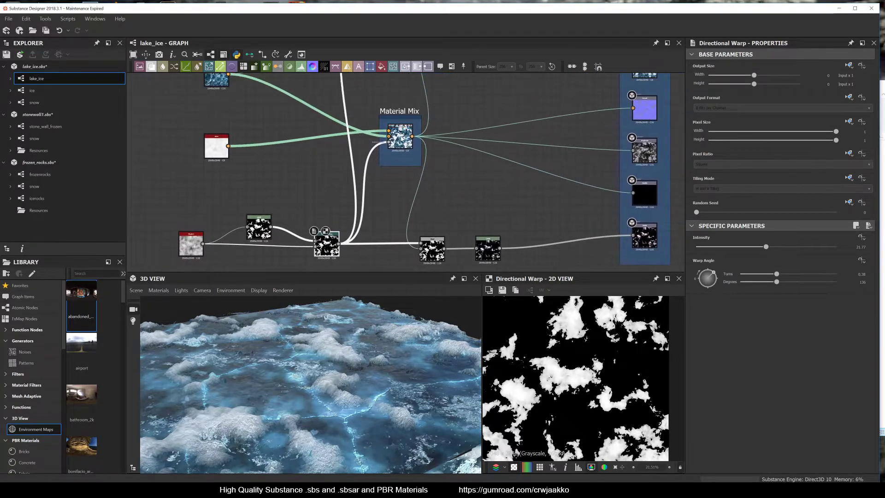
- Preview the Material Mix base colour and reframe the graph around the Snow Blending group
double_click(400, 142)
scroll(397, 148, "down", 1)
middle_click_drag(397, 116, 395, 171)
middle_click_drag(437, 149, 417, 140)
scroll(402, 167, "up", 3)
scroll(427, 118, "down", 2)
scroll(566, 377, "up", 3)
scroll(567, 377, "up", 3)
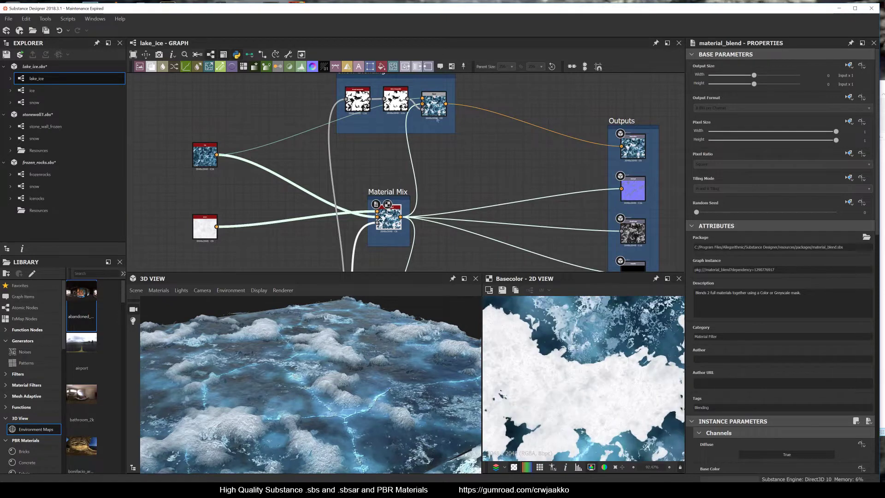
left_click(440, 106)
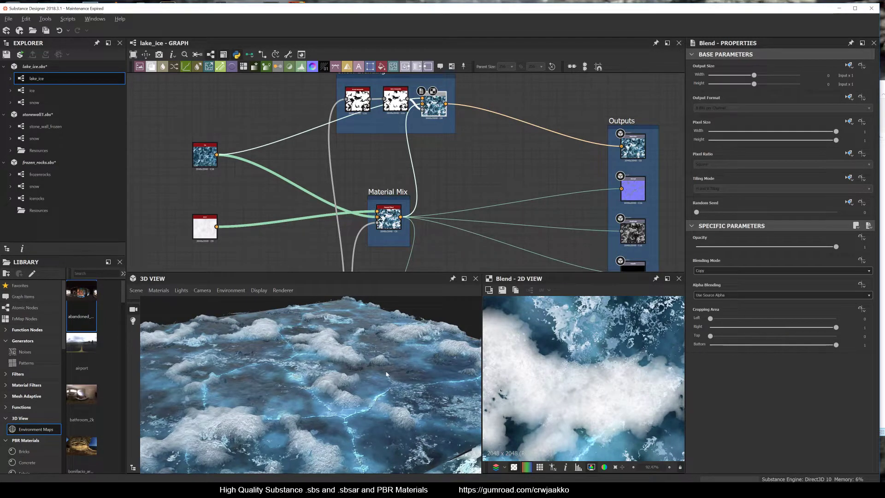
mouse_move(397, 355)
left_mouse_down()
mouse_move(421, 353)
mouse_move(393, 368)
left_mouse_up()
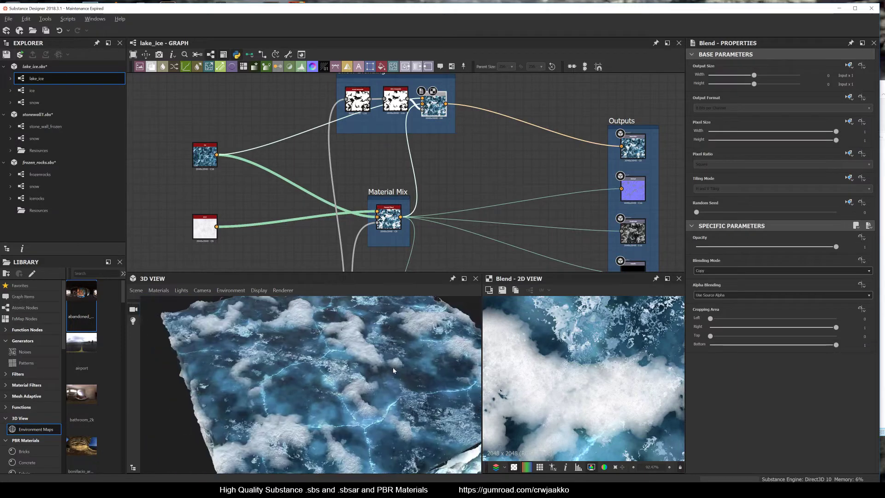
scroll(468, 171, "down", 3)
middle_click_drag(474, 162, 475, 147)
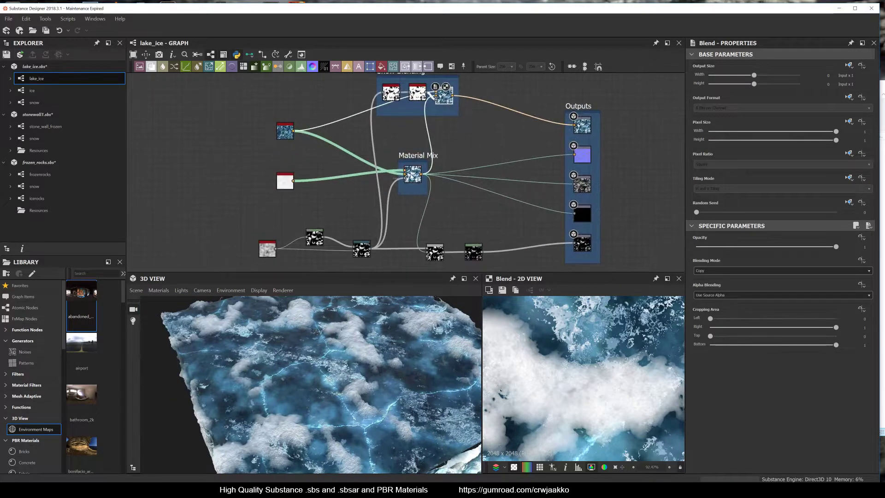
left_click(411, 175)
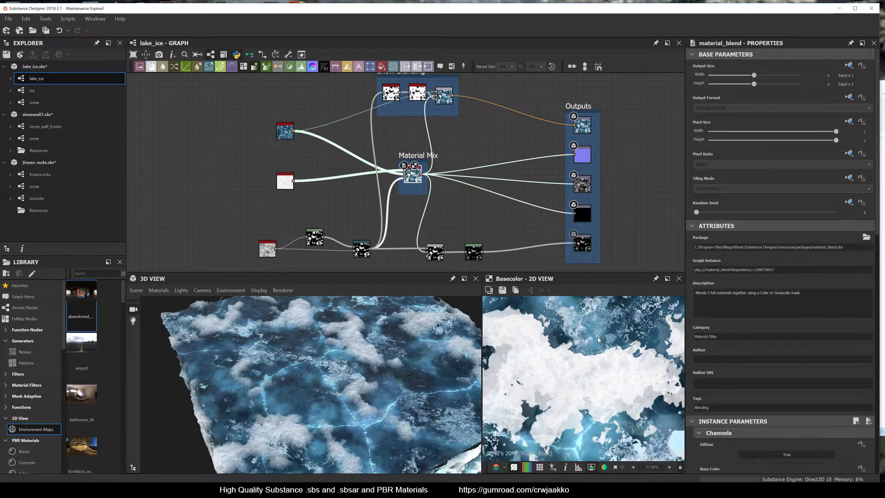
middle_click_drag(454, 170, 447, 170)
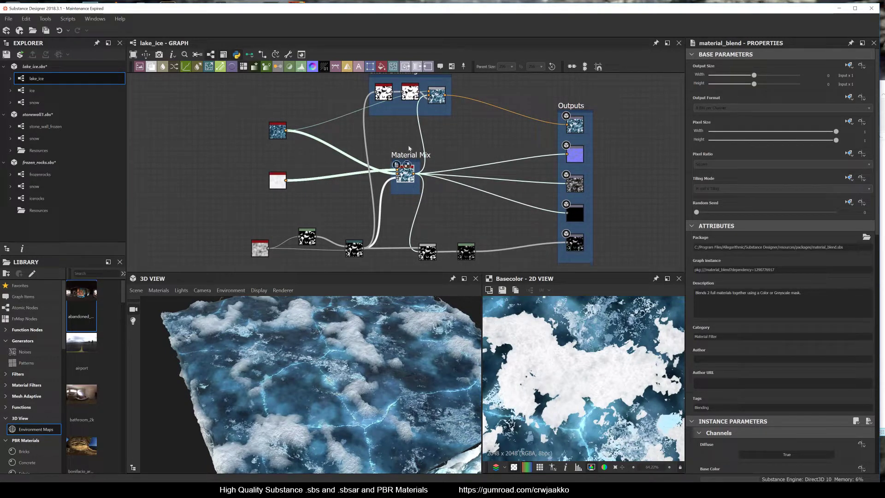
scroll(405, 159, "down", 1)
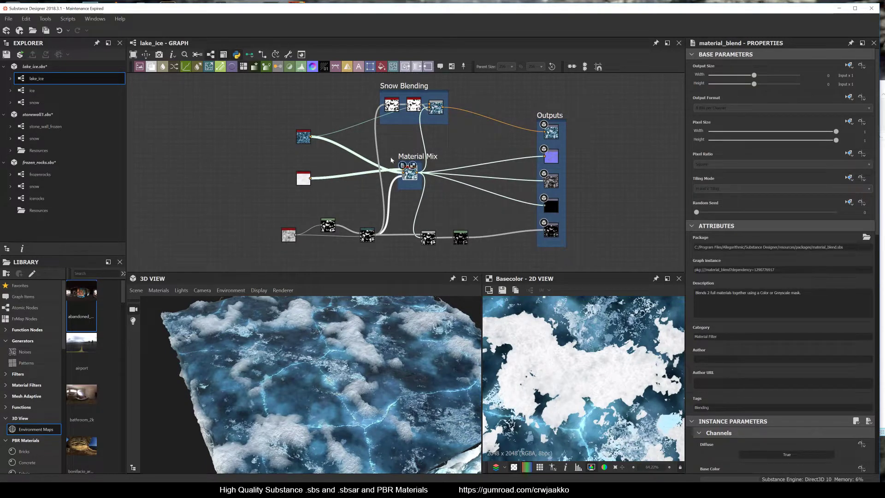
scroll(401, 156, "up", 2)
scroll(405, 154, "down", 1)
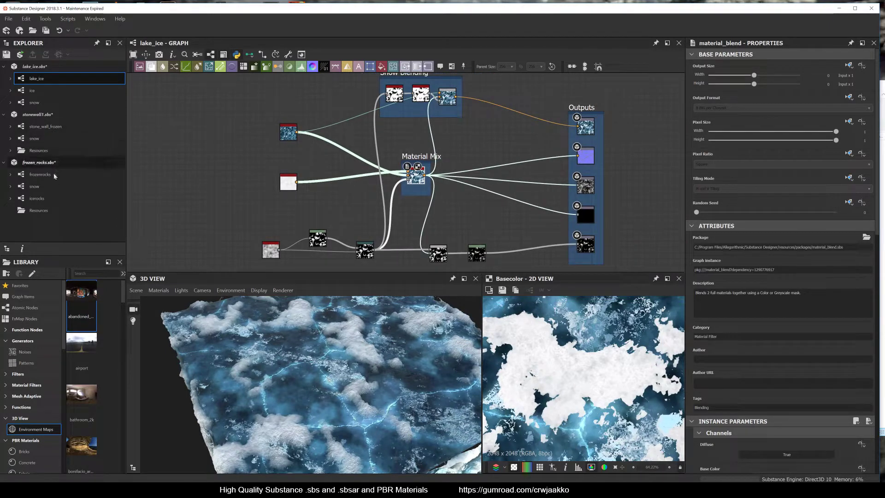
left_click(41, 175)
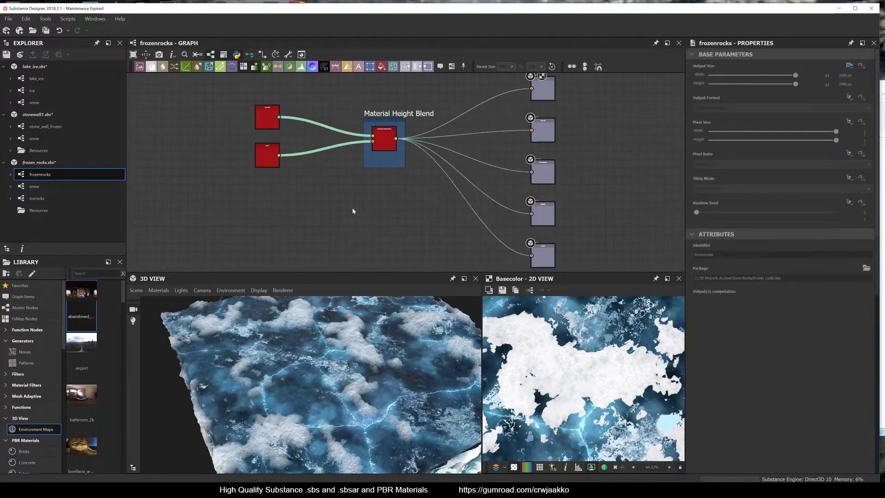
left_click_drag(386, 382, 364, 352)
scroll(377, 401, "up", 4)
scroll(347, 189, "up", 2)
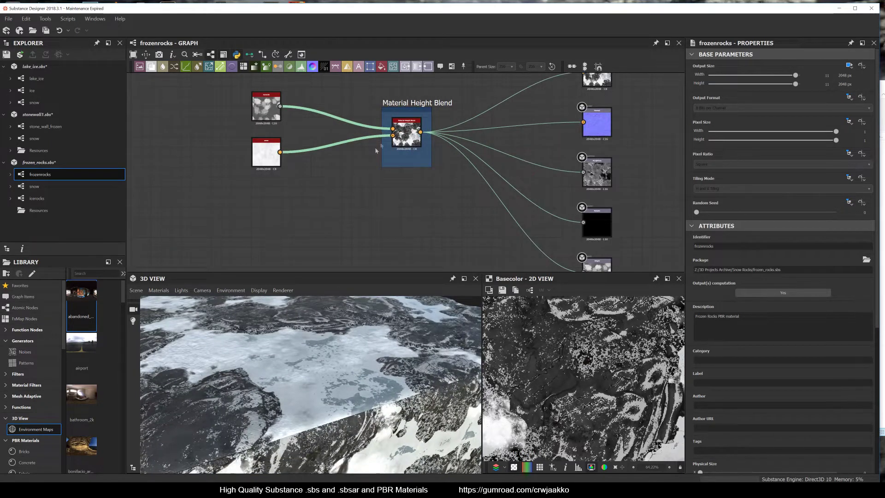
left_click(405, 134)
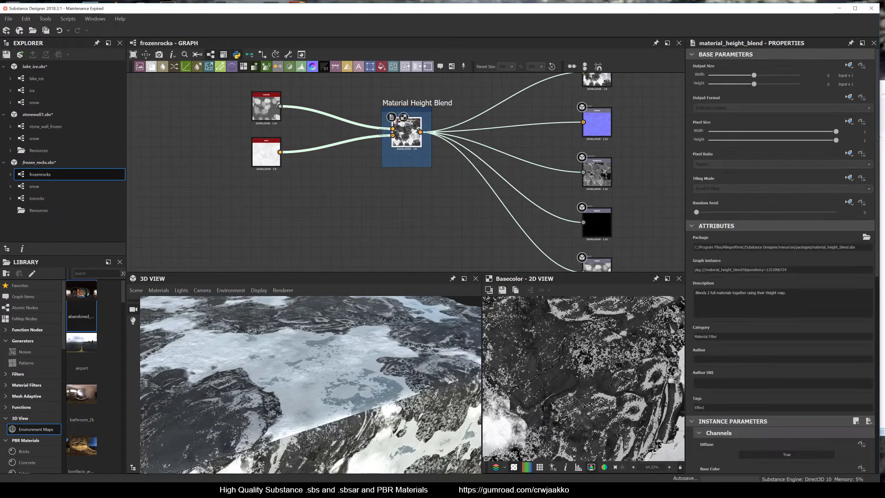
scroll(413, 213, "down", 1)
scroll(412, 213, "down", 1)
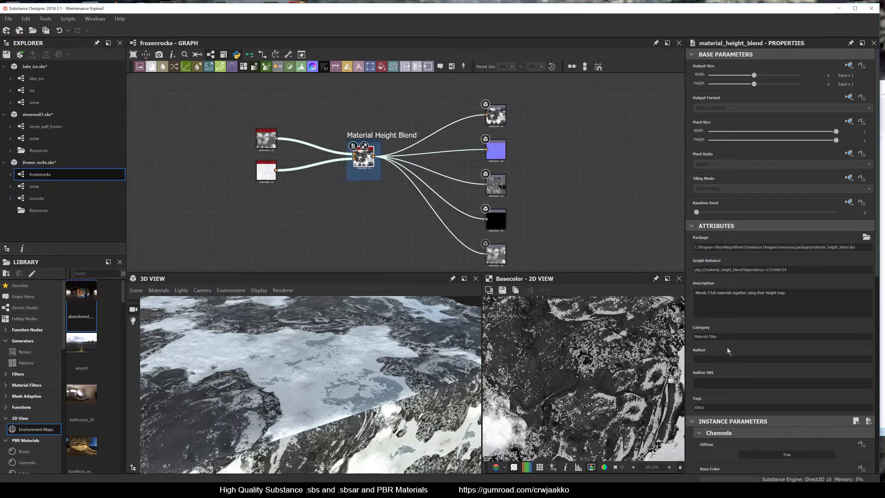
scroll(723, 343, "down", 5)
scroll(367, 215, "down", 1)
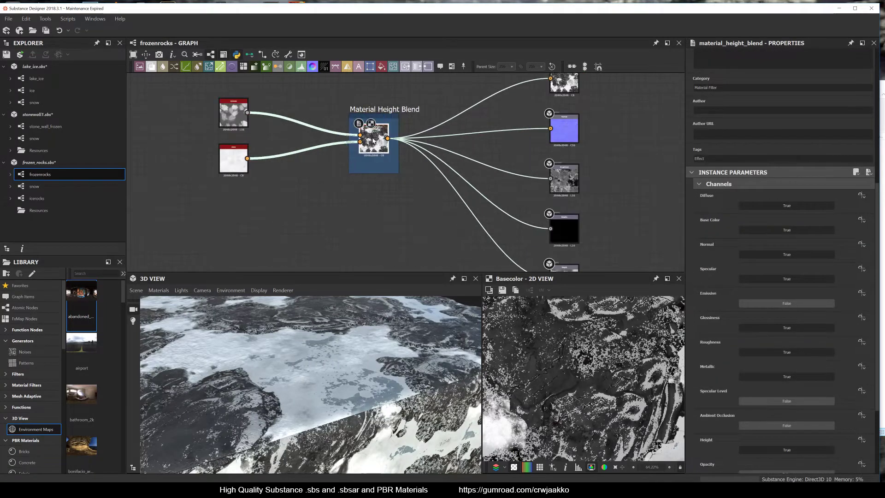
scroll(701, 281, "down", 3)
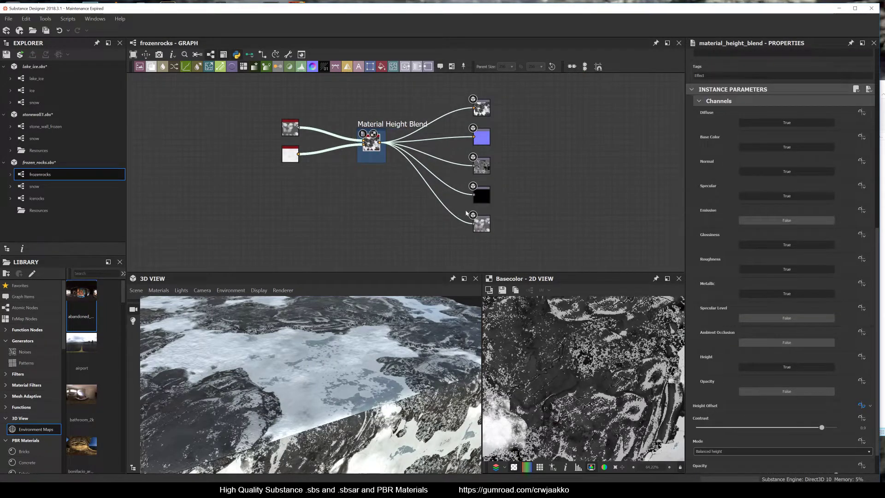
scroll(393, 188, "down", 1)
scroll(705, 330, "down", 1)
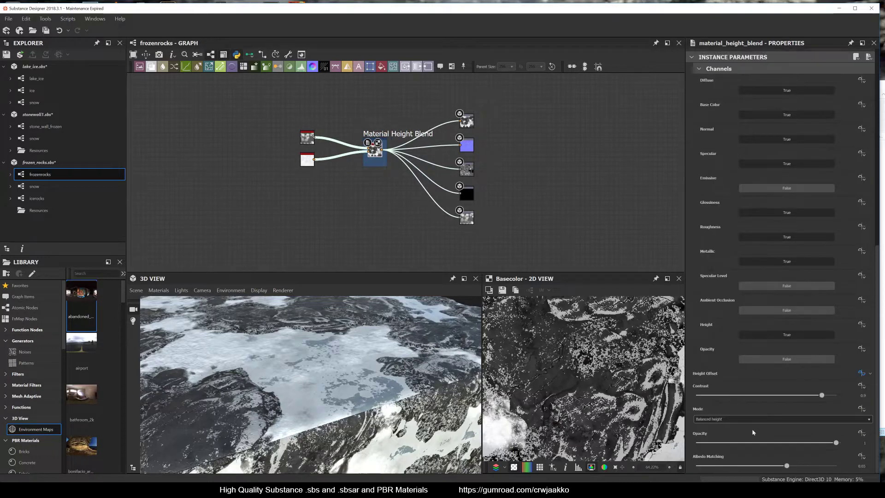
scroll(381, 322, "down", 3)
left_click_drag(381, 322, 376, 351)
scroll(379, 347, "up", 2)
scroll(368, 193, "up", 3)
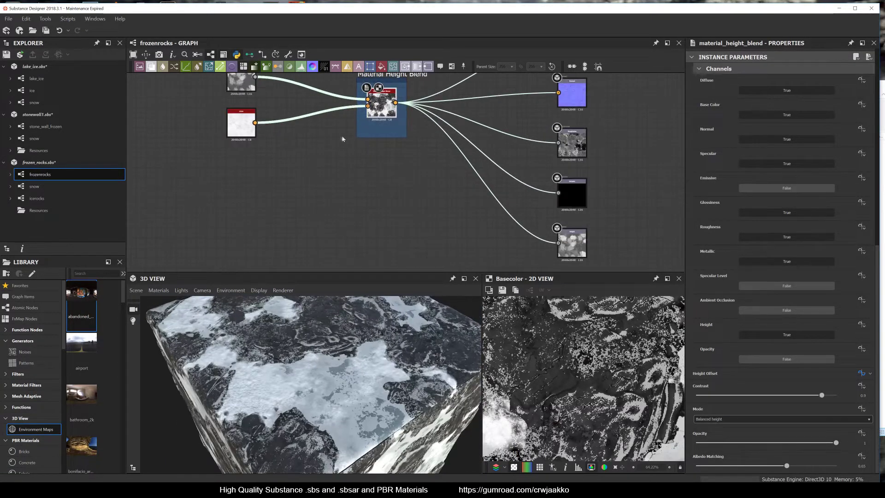
- Reset the blend's Height Offset to its default value
middle_click_drag(246, 86, 252, 113)
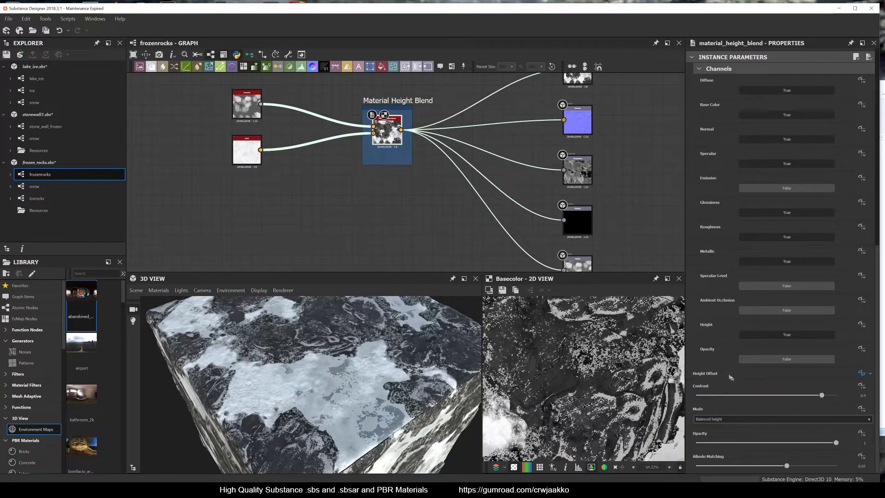
left_click(871, 375)
left_click(861, 442)
- Set Height Offset to 0.71 for more snow coverage, then select the snow node
left_click_drag(371, 363, 392, 400)
left_click_drag(765, 383, 796, 387)
scroll(563, 393, "down", 2)
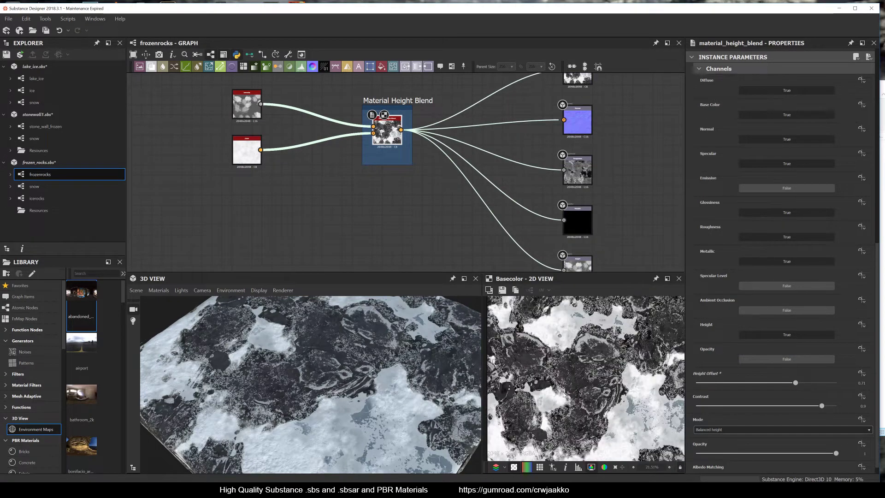
left_click_drag(411, 389, 427, 371)
scroll(416, 324, "down", 3)
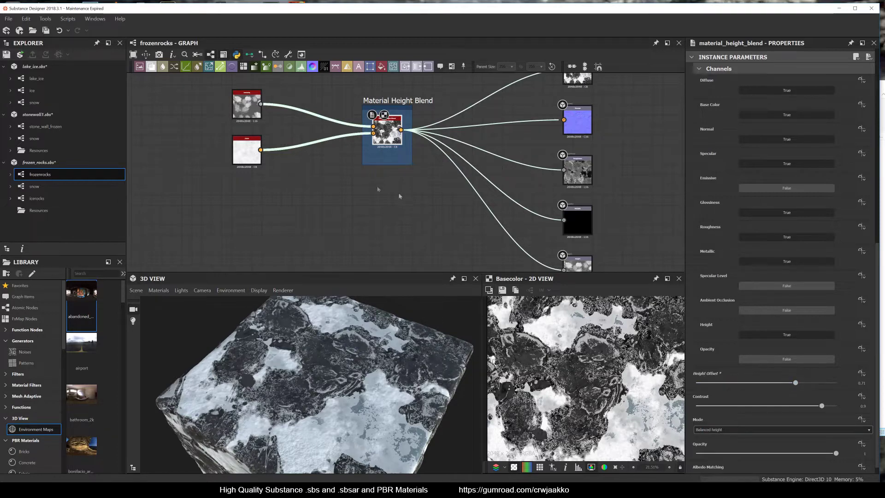
left_click(245, 152)
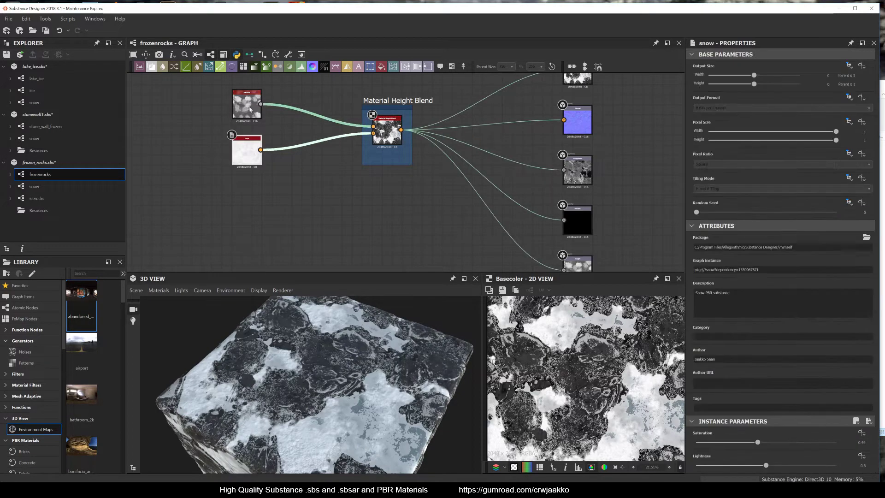
- Show per-channel links, move the snow node down-left, then collapse links back to combined material links
key("1")
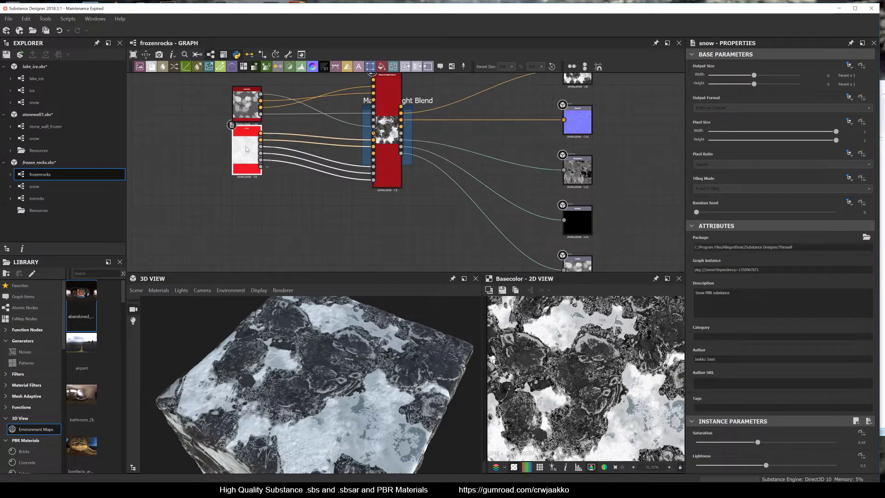
left_click_drag(248, 150, 203, 194)
scroll(249, 198, "up", 2)
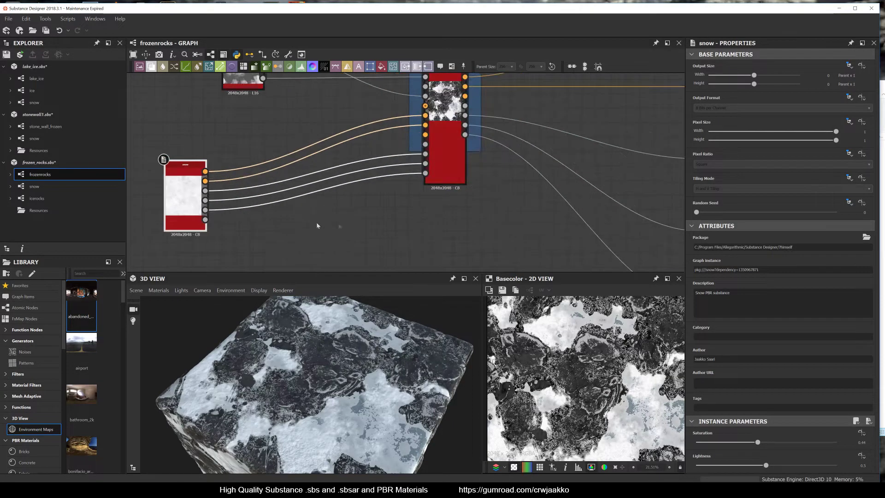
scroll(350, 200, "down", 2)
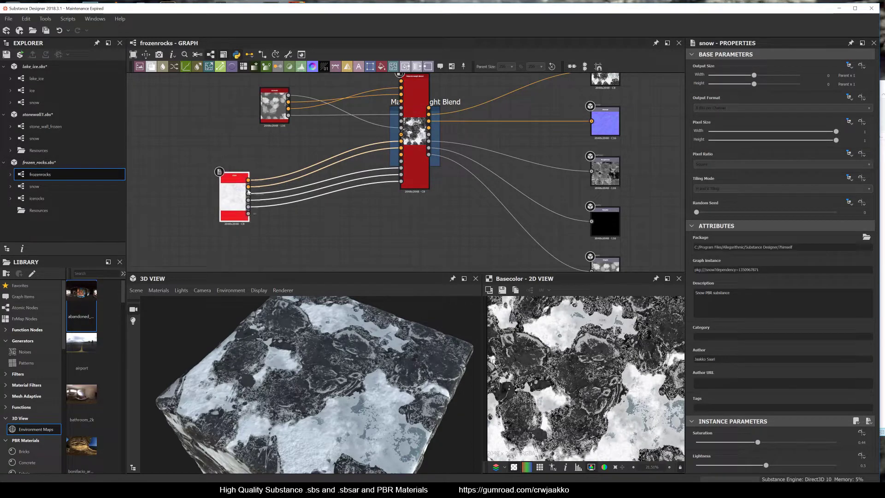
scroll(339, 188, "up", 3)
key("3")
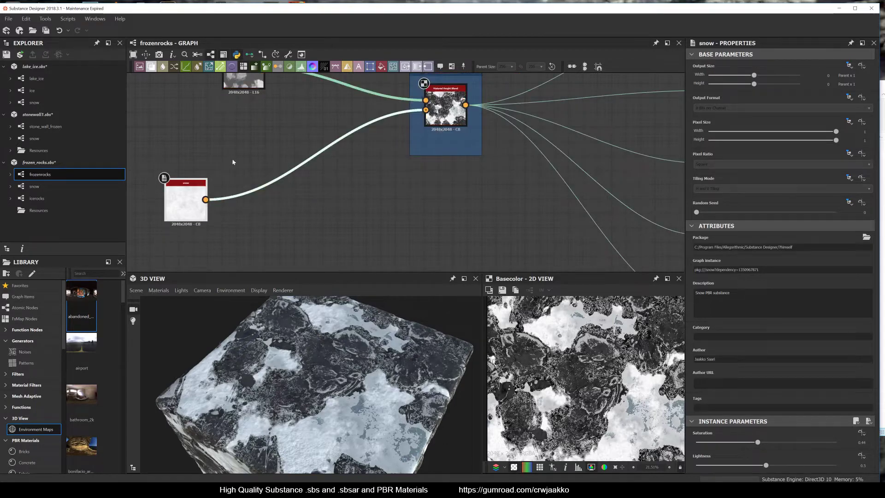
scroll(346, 178, "down", 3)
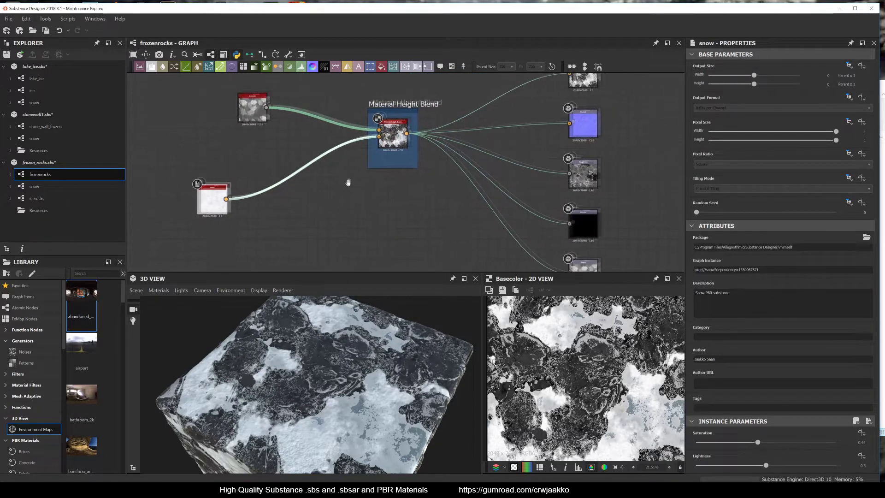
- Select Material Height Blend and orbit the preview to check the cube's side
left_click(391, 137)
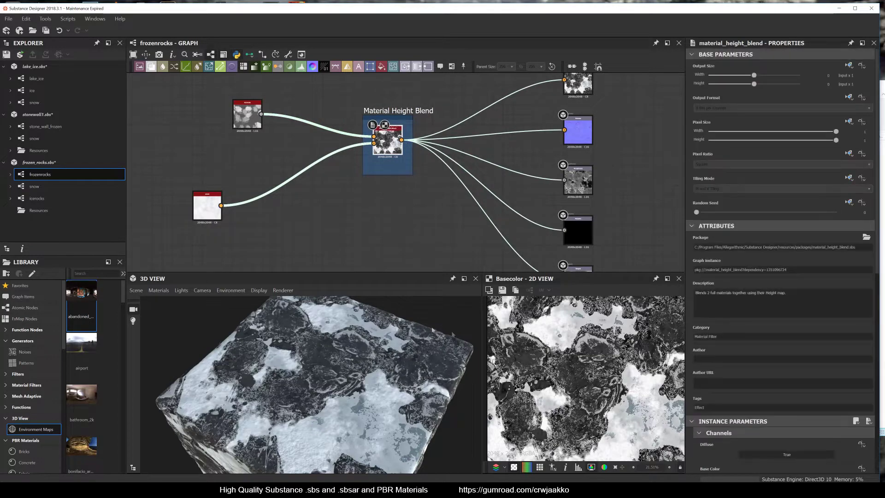
scroll(408, 322, "down", 3)
left_click_drag(408, 322, 355, 298)
left_click_drag(339, 325, 304, 295)
scroll(322, 323, "up", 4)
left_click_drag(360, 318, 406, 347)
- Raise Height Offset to about 0.74 and enlarge the 3D and 2D preview panels
scroll(752, 348, "down", 5)
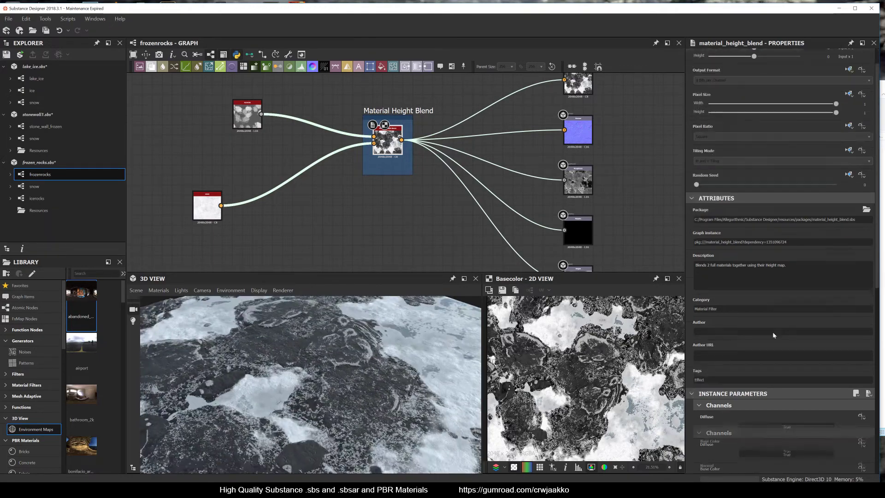
scroll(740, 412, "down", 2)
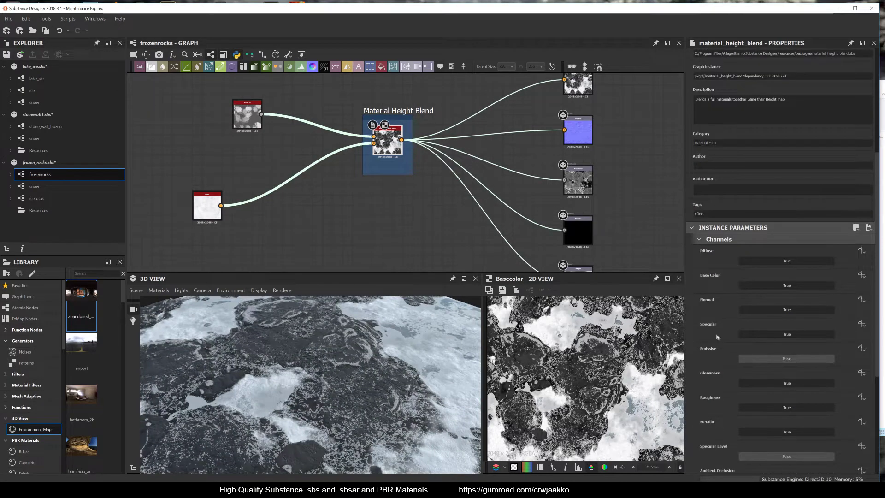
scroll(711, 336, "down", 6)
left_click_drag(795, 372, 800, 374)
scroll(356, 314, "down", 3)
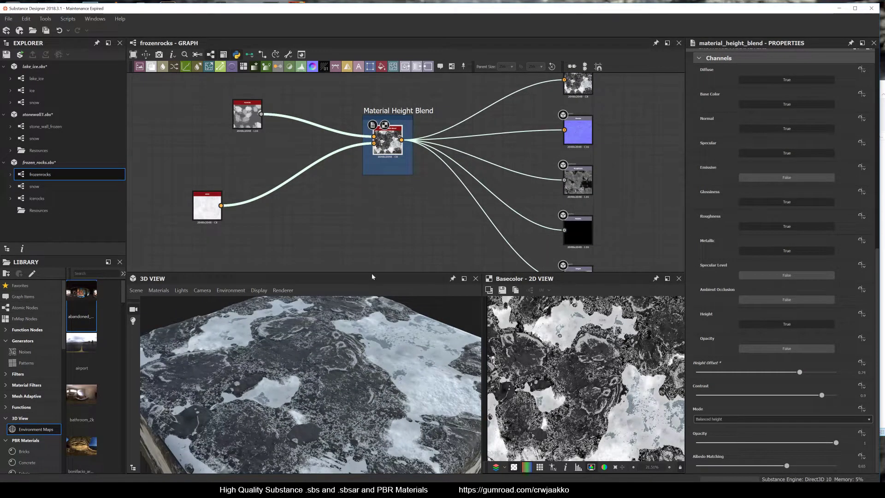
left_click_drag(371, 273, 371, 219)
- Switch the 3D preview renderer to Iray
left_click(282, 237)
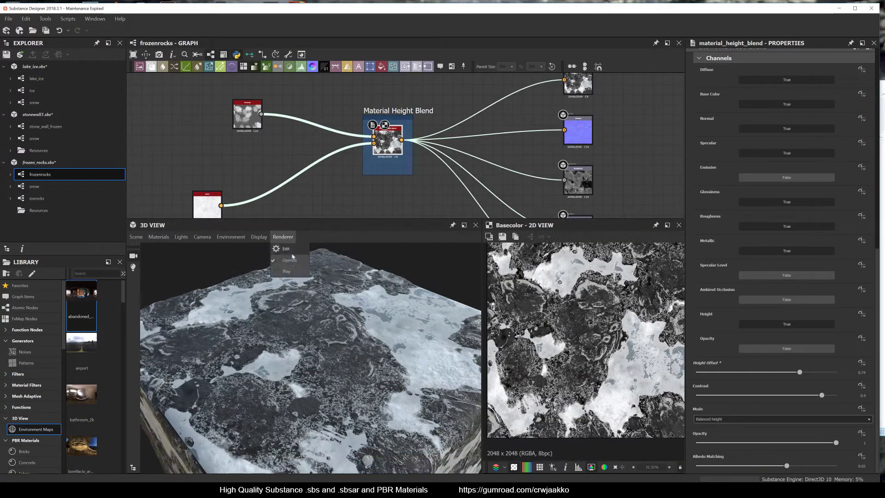
left_click(286, 271)
left_click_drag(400, 343, 225, 255)
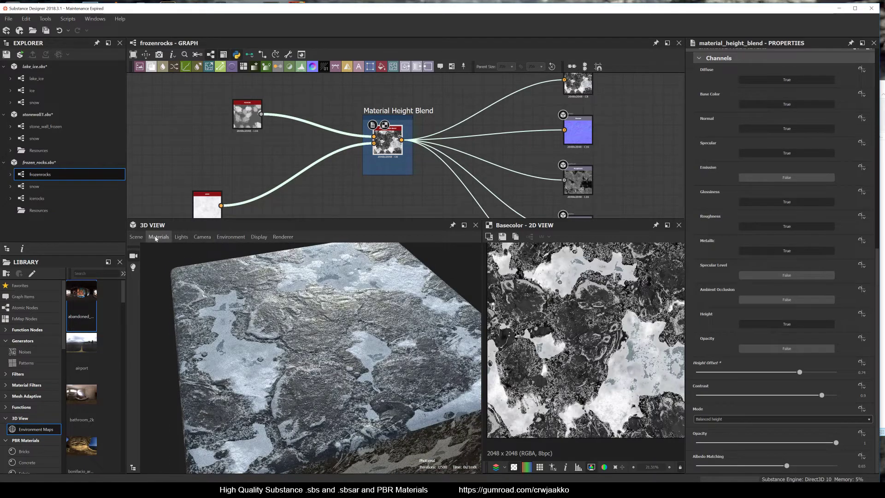
- Set the Default preview material's Height Scale to 2, then to 4
left_click(159, 237)
mouse_move(169, 249)
left_click(215, 250)
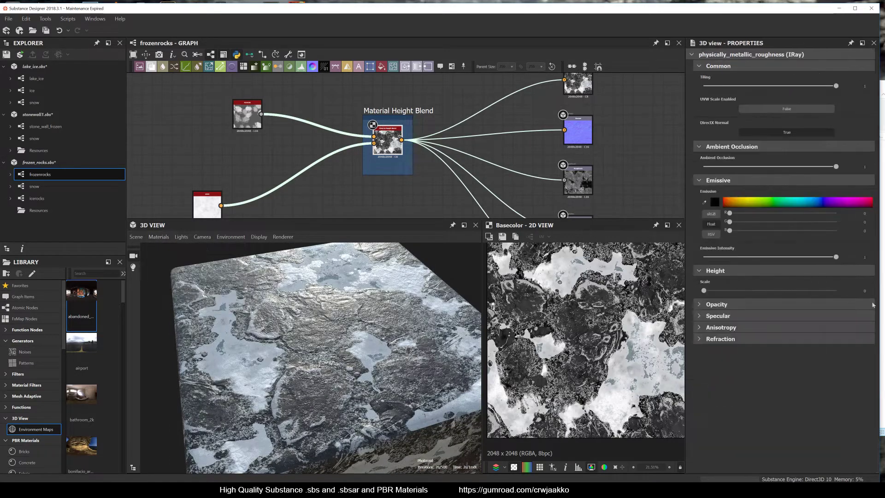
left_click(853, 290)
type("2")
key("Return")
scroll(397, 337, "up", 5)
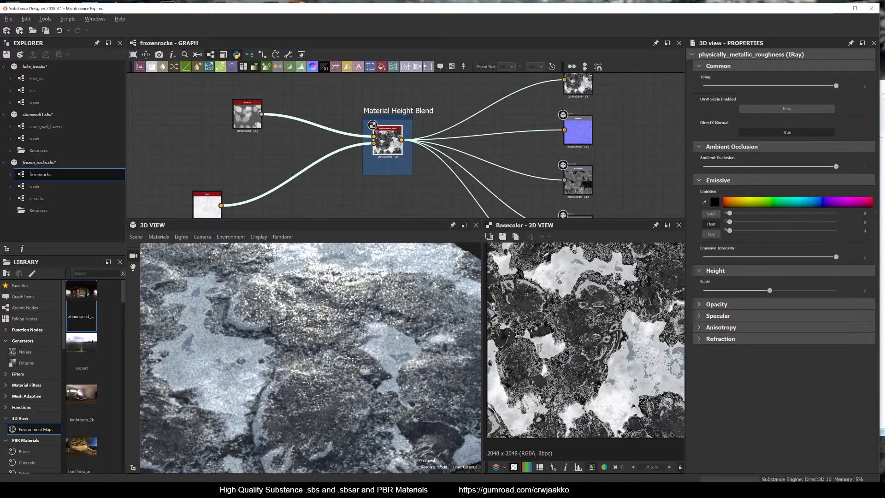
left_click_drag(397, 336, 376, 337)
left_click(853, 290)
type("4")
key("Return")
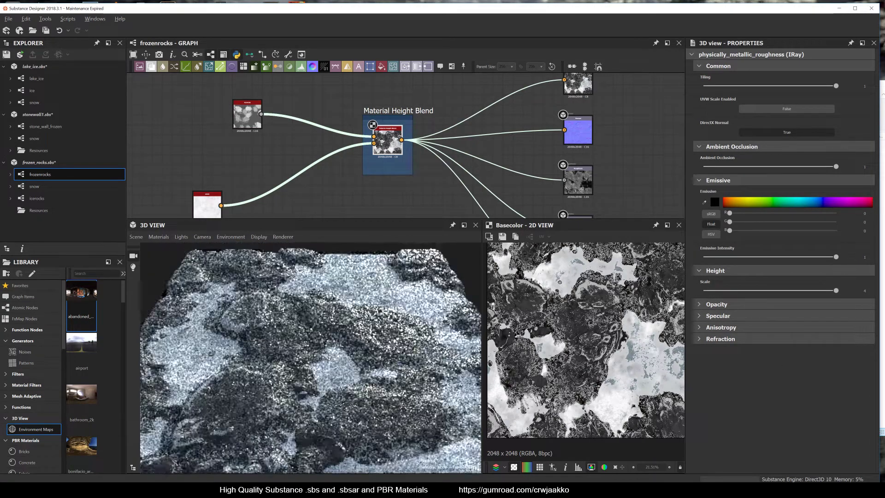
scroll(405, 342, "up", 3)
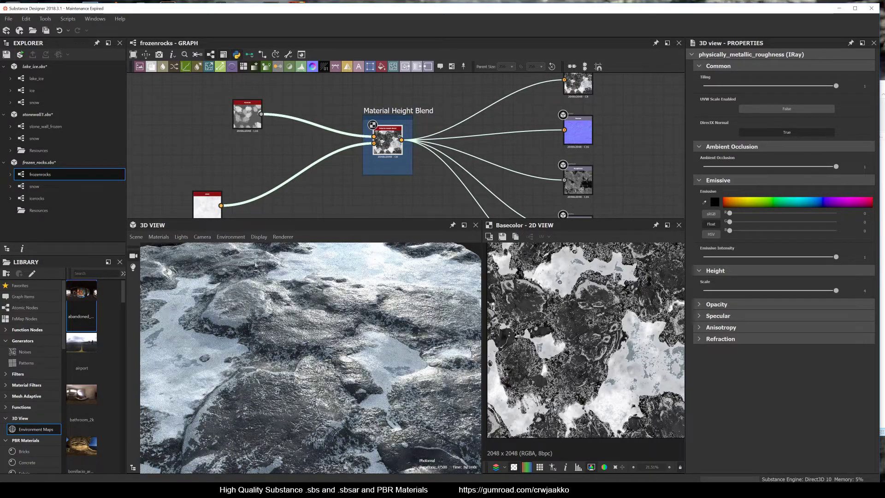
- Set the preview scene's subdivision method to Parametric with level 3
left_click(136, 237)
left_click(157, 249)
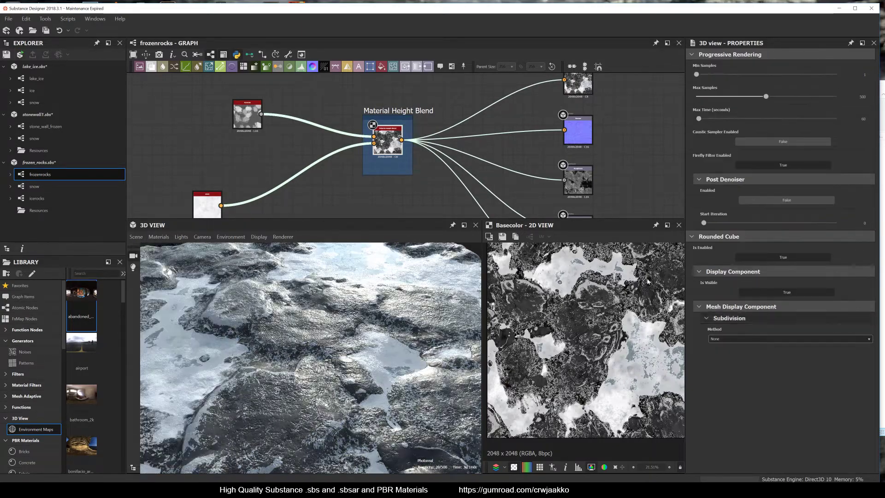
left_click(731, 339)
left_click(732, 351)
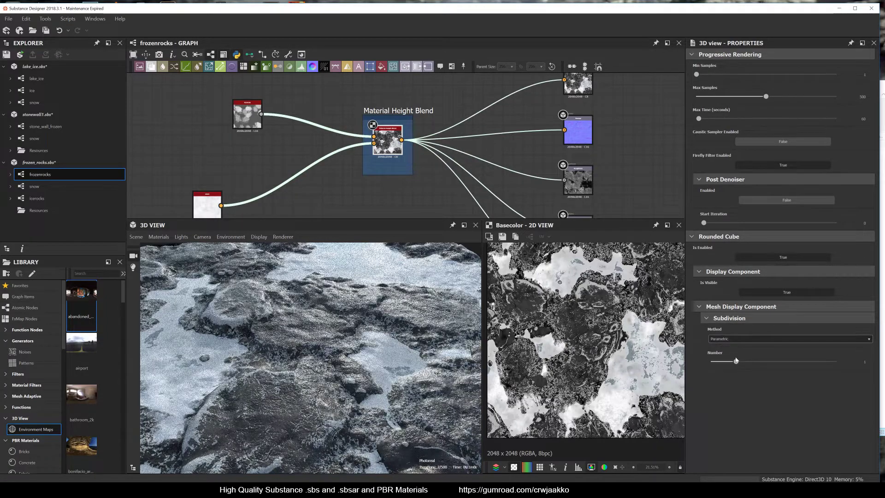
left_click(772, 363)
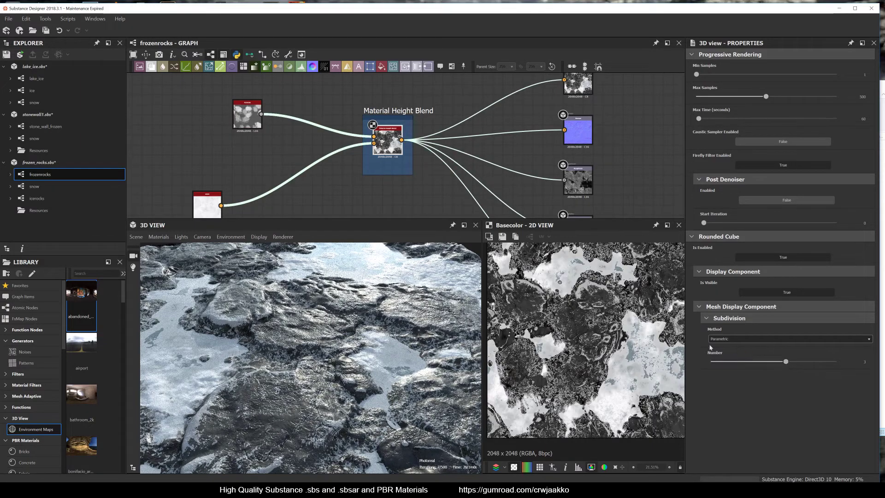
- Orbit the preview and show the blend node's height output in the 2D view
scroll(429, 321, "down", 3)
mouse_move(429, 321)
left_mouse_down()
mouse_move(378, 321)
mouse_move(446, 321)
left_mouse_up()
scroll(407, 305, "up", 3)
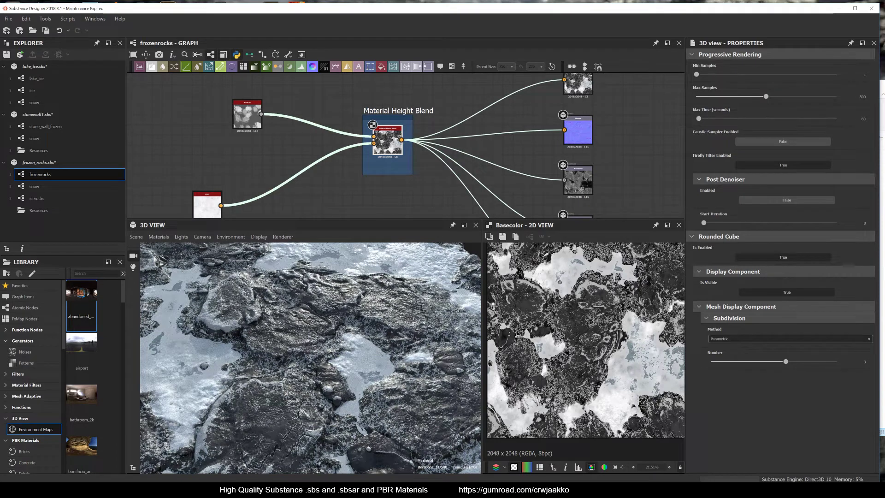
double_click(390, 141)
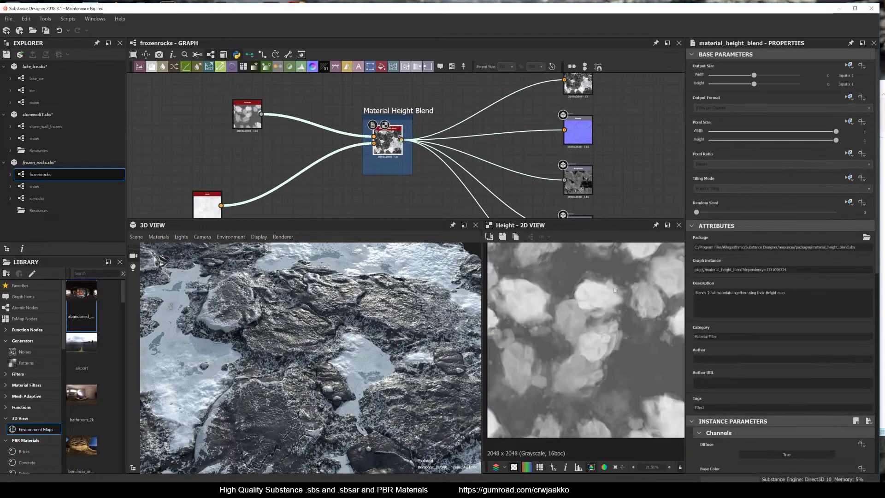
- Try Height Offset values 0.83, 0.51, 0.48 and 0.59, settling on 0.62
scroll(810, 376, "down", 3)
scroll(808, 377, "down", 5)
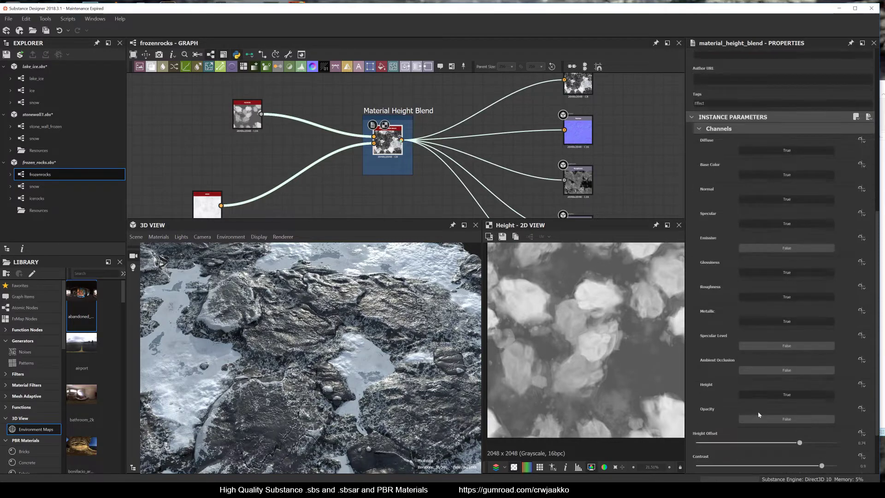
left_click_drag(799, 387, 814, 389)
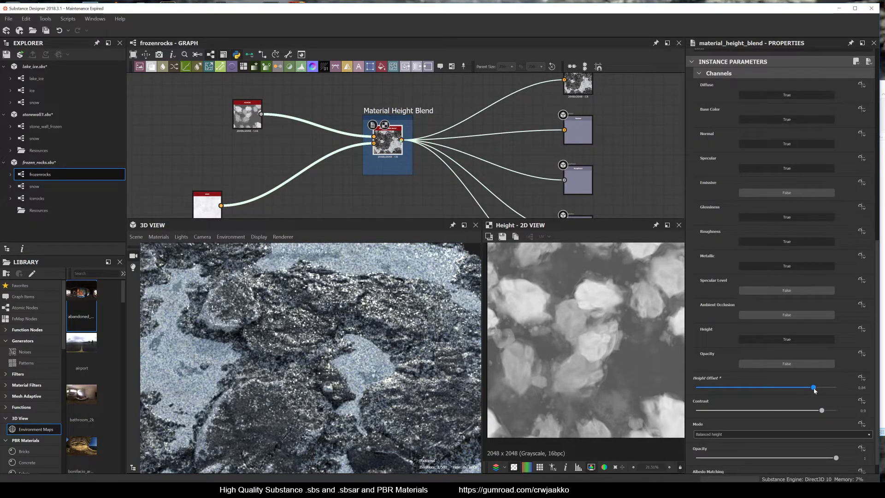
left_click(767, 387)
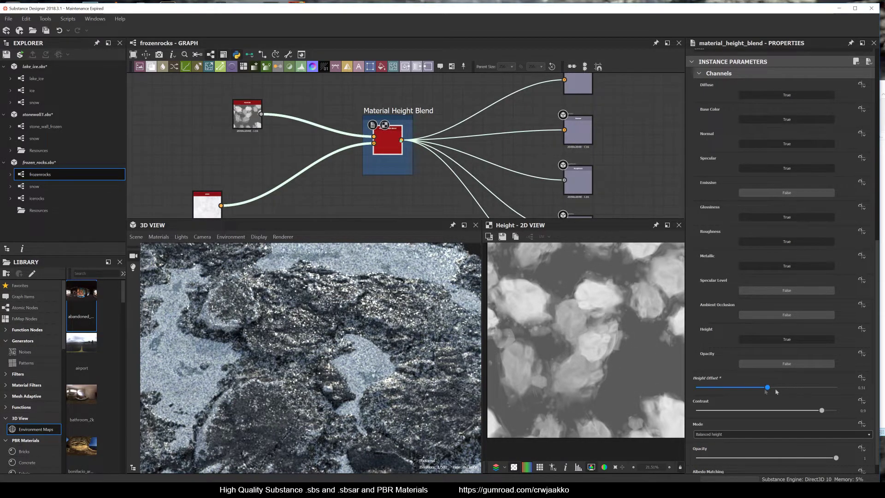
left_click(764, 389)
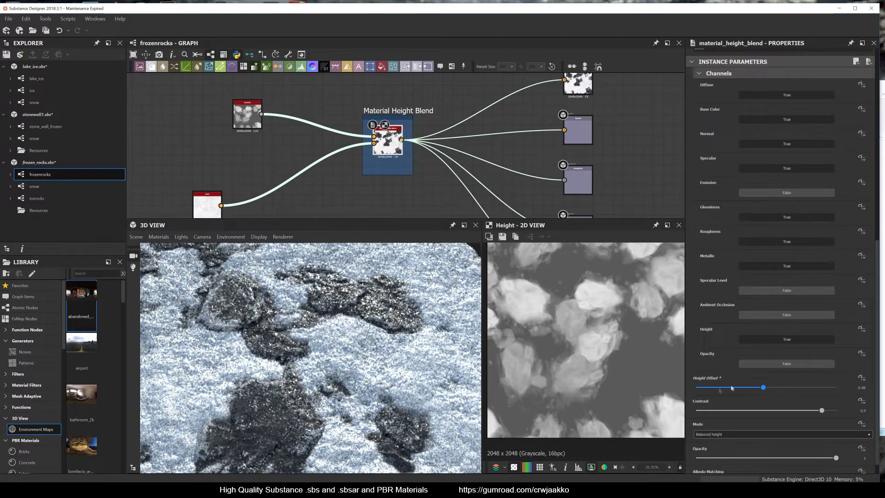
left_click(778, 388)
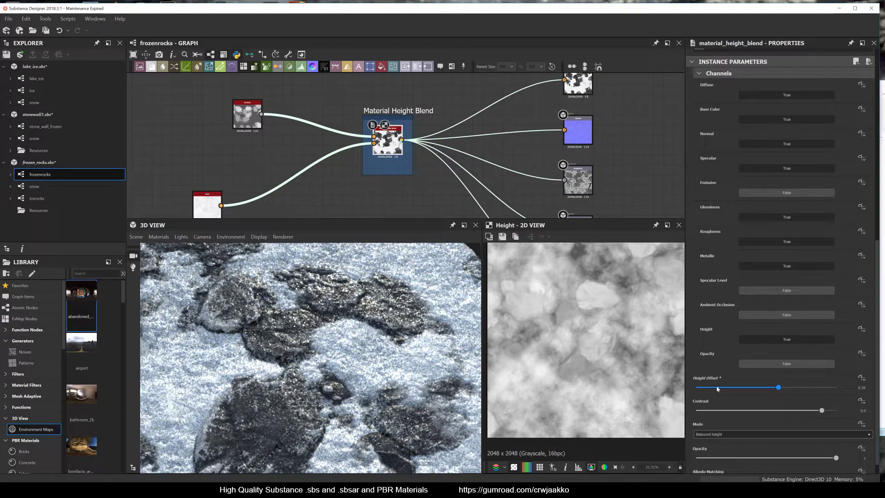
left_click(782, 388)
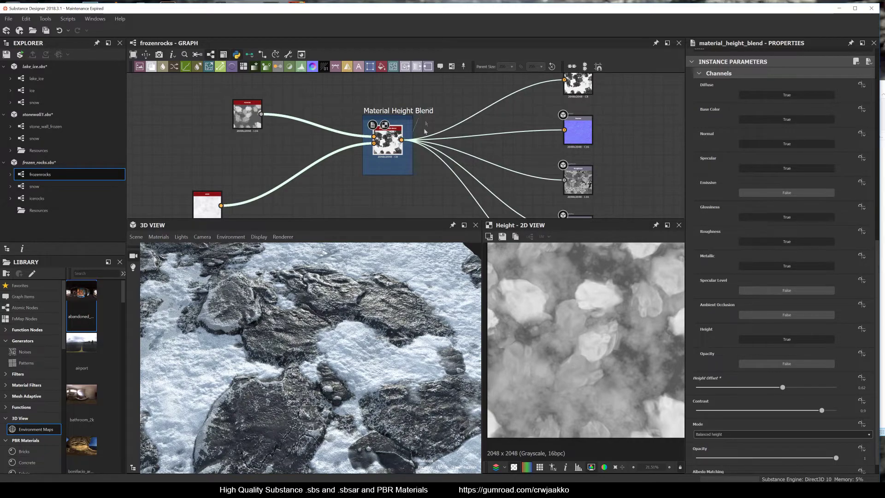
- Orbit and zoom the 3D view to inspect snow filling the gaps between stones
left_click_drag(355, 310, 372, 318)
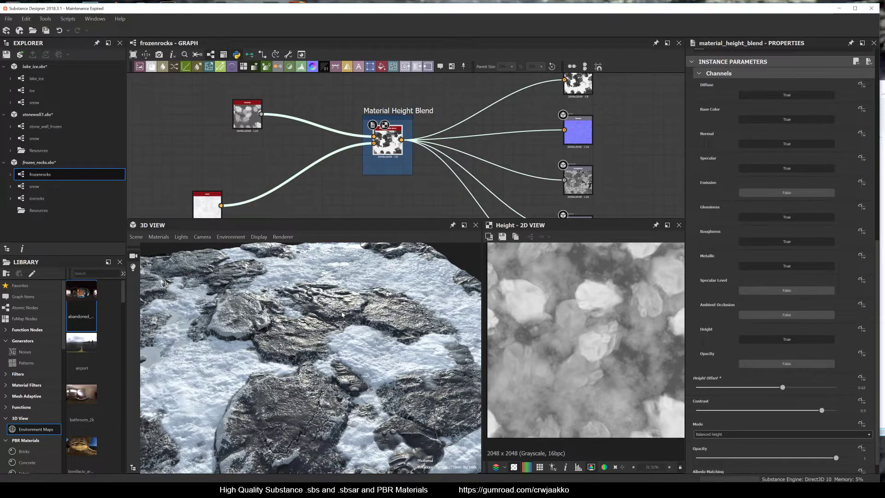
scroll(342, 314, "down", 3)
scroll(342, 315, "up", 2)
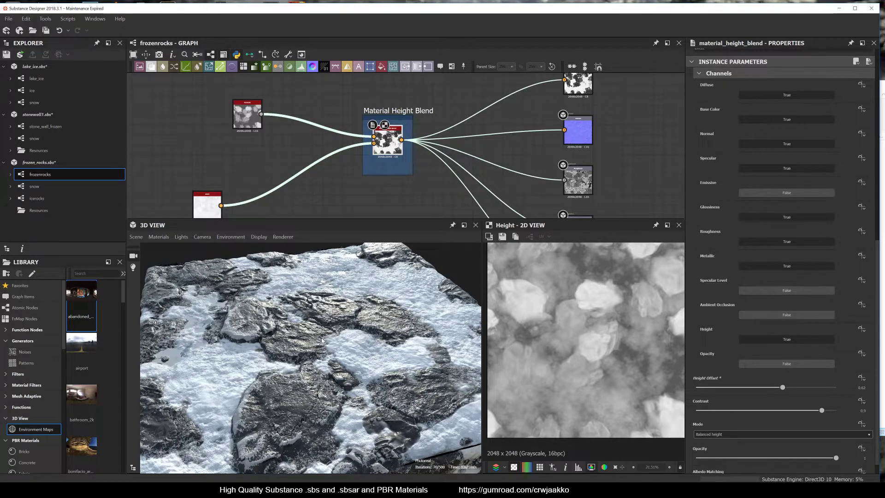
scroll(317, 342, "up", 3)
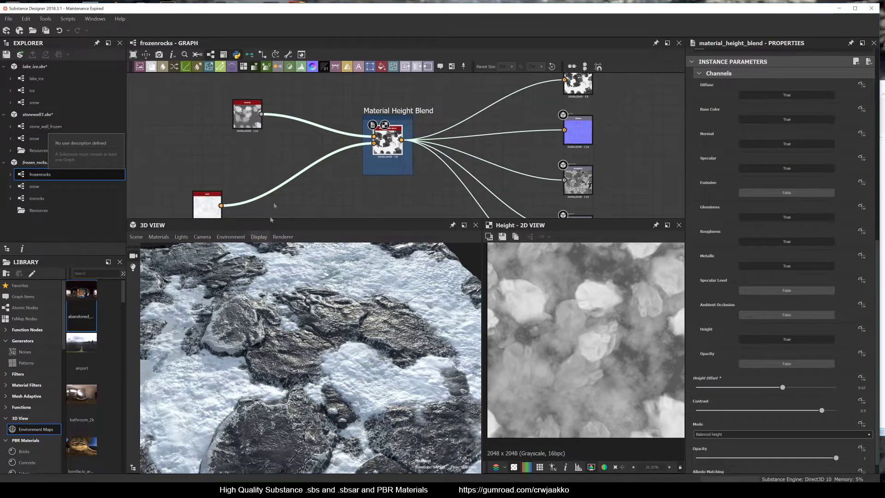
- Reframe the graph, then select stonewall1.sbs in the Explorer and open its stone_wall_frozen graph
scroll(293, 179, "down", 2)
middle_click_drag(354, 177, 324, 144)
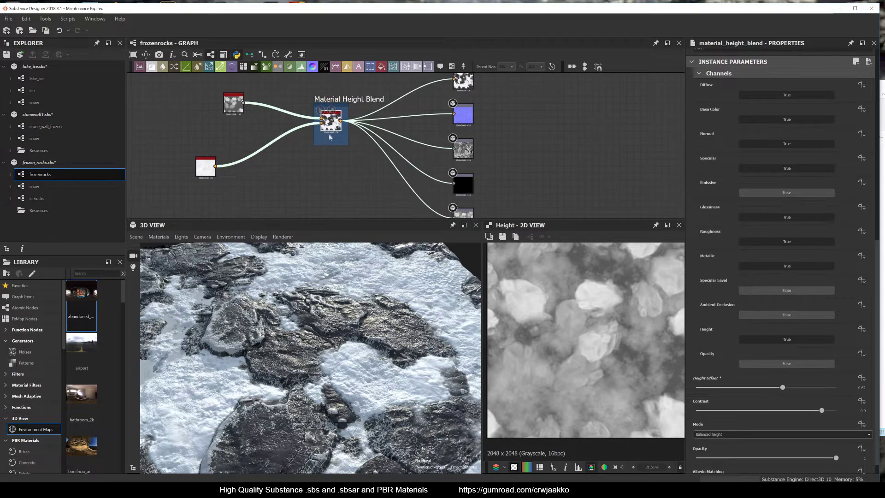
scroll(329, 138, "up", 1)
scroll(315, 121, "up", 1)
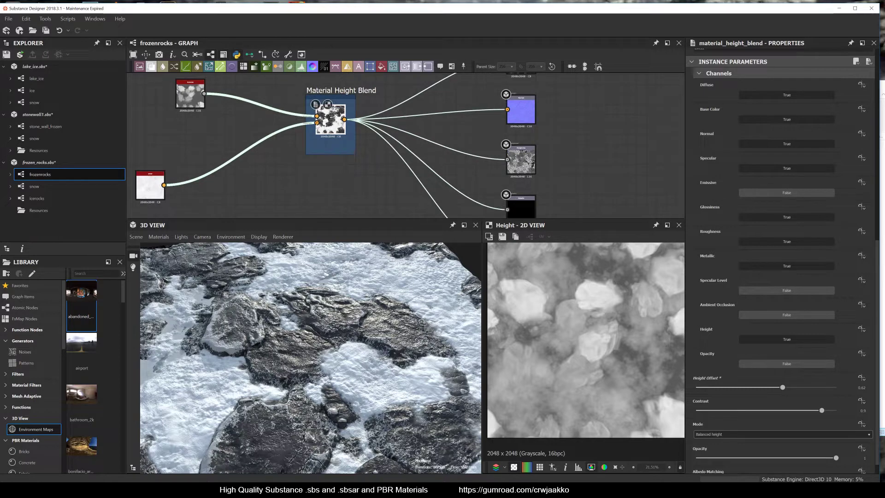
scroll(341, 122, "down", 1)
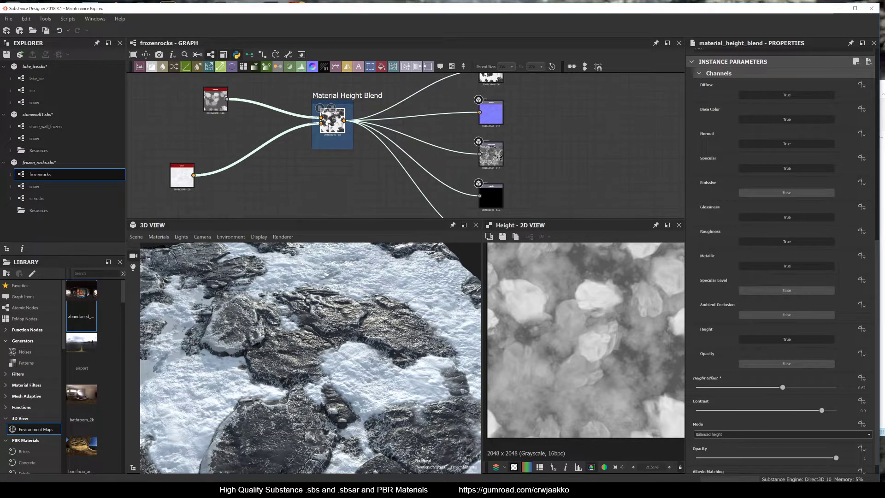
left_click(46, 115)
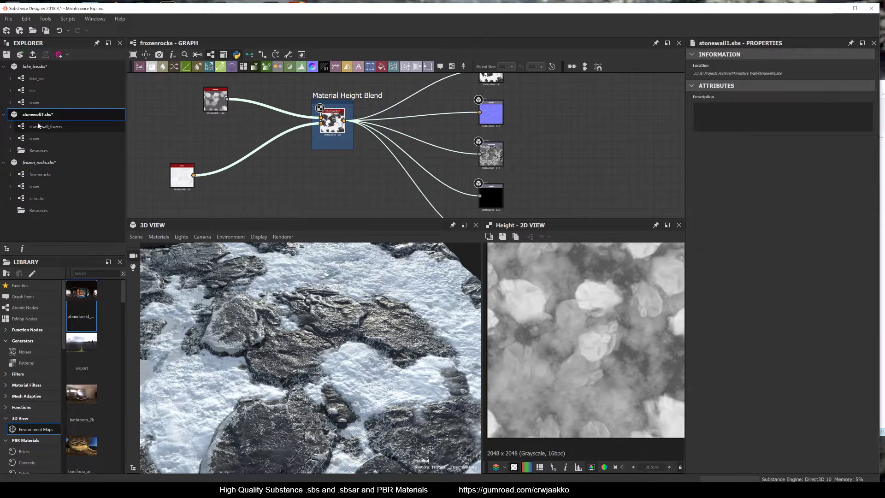
left_click(44, 128)
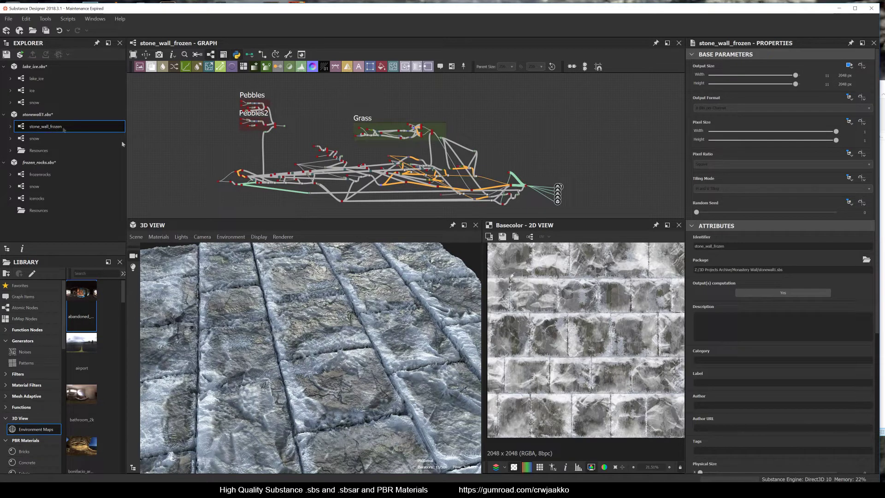
- Reframe the graph to show the output nodes and orbit the stone surface to a steeper angle
middle_click_drag(407, 179, 349, 163)
middle_click_drag(258, 145, 285, 155)
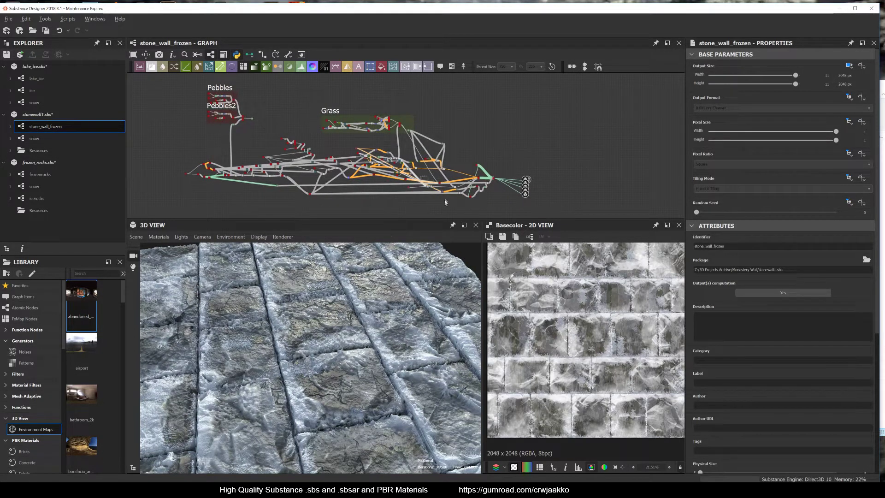
left_click_drag(330, 286, 345, 319)
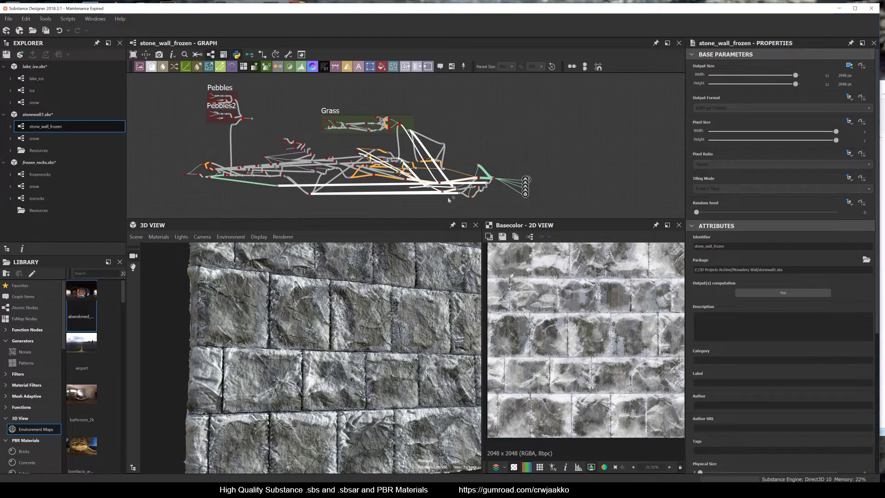
scroll(552, 321, "up", 3)
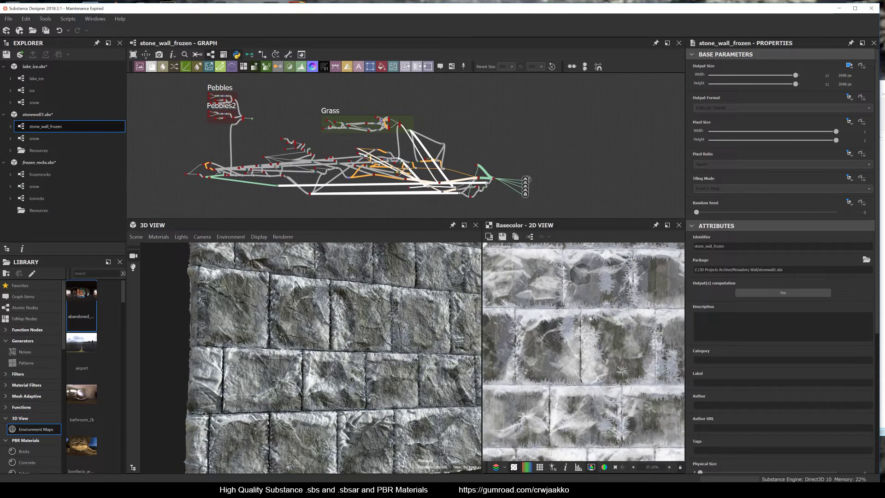
middle_click_drag(539, 183, 438, 158)
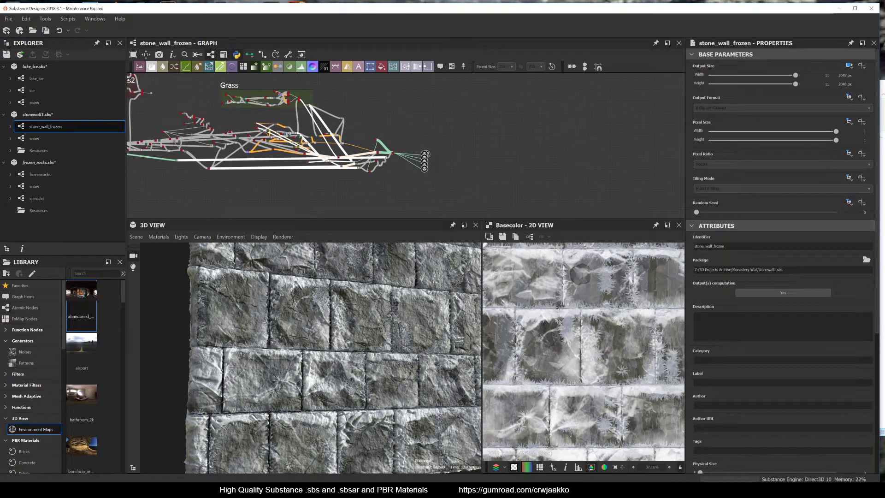
scroll(554, 315, "up", 3)
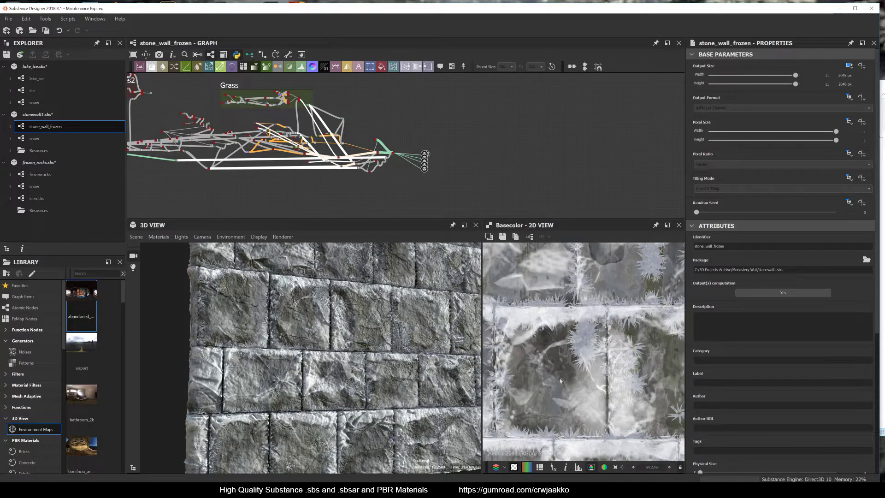
scroll(387, 184, "up", 6)
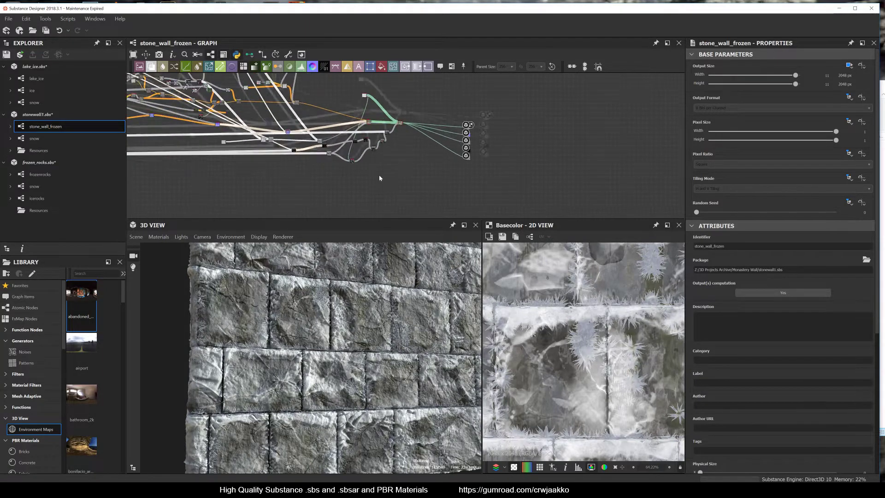
scroll(354, 138, "up", 6)
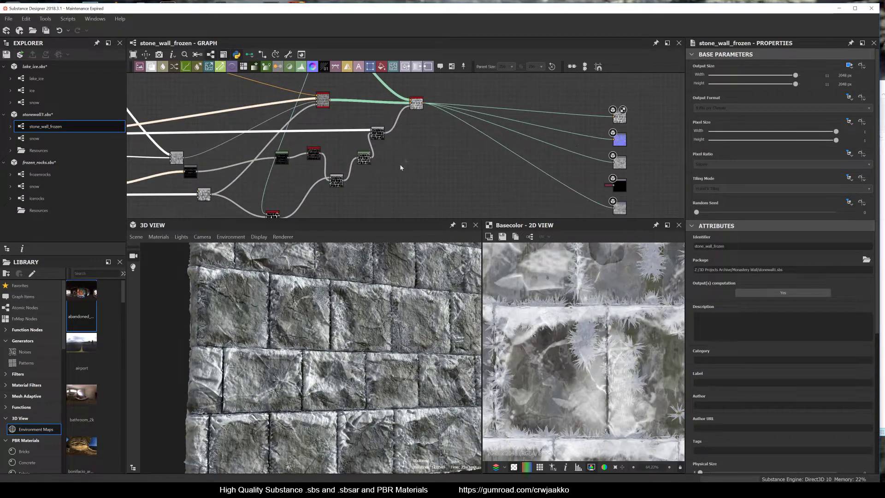
- Select pbr_base_material to preview its frosty basecolor in 2D, centring the graph on it
left_click(357, 139)
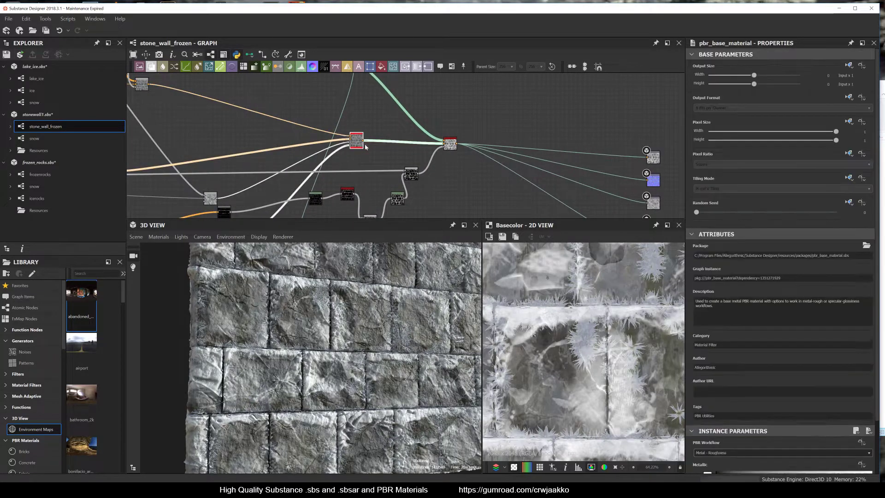
scroll(372, 148, "down", 1)
scroll(369, 152, "down", 2)
middle_click_drag(366, 151, 449, 151)
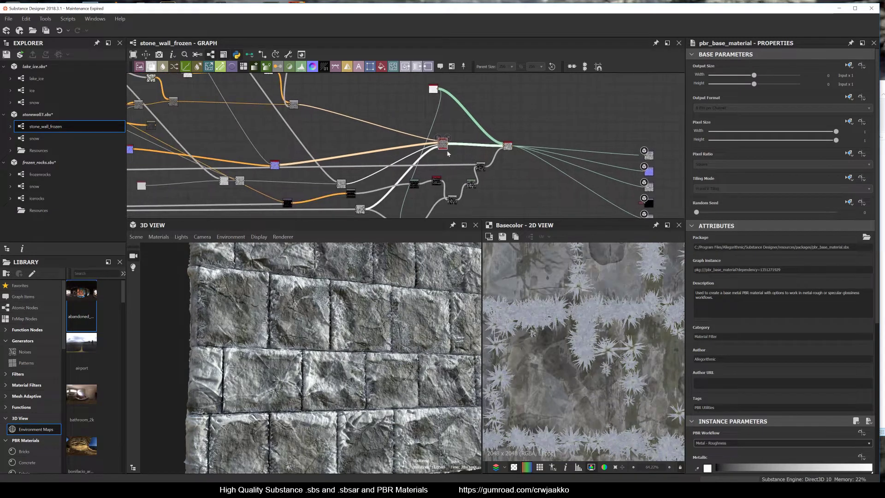
scroll(435, 151, "down", 2)
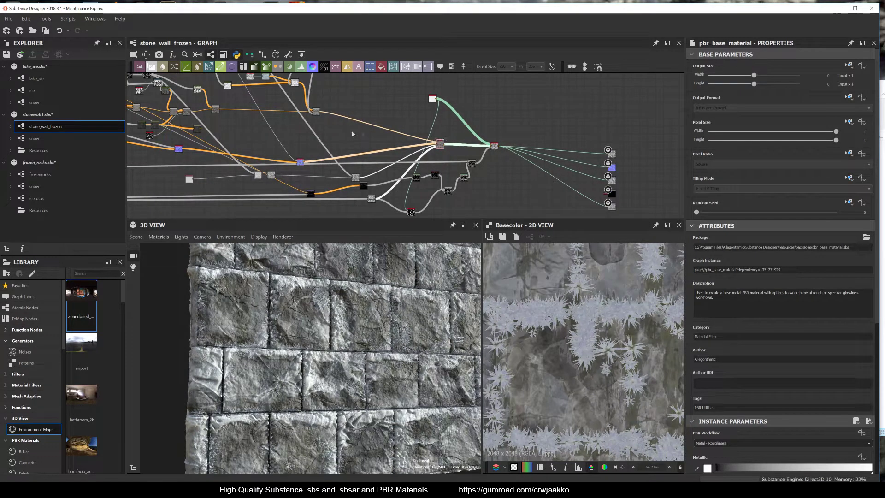
scroll(334, 109, "down", 1)
mouse_move(337, 102)
middle_mouse_down()
mouse_move(320, 157)
mouse_move(321, 107)
middle_mouse_up()
- Move the purple node up and right, then reselect the Base Material node
left_click_drag(307, 165, 313, 155)
scroll(421, 149, "up", 3)
left_click(422, 150)
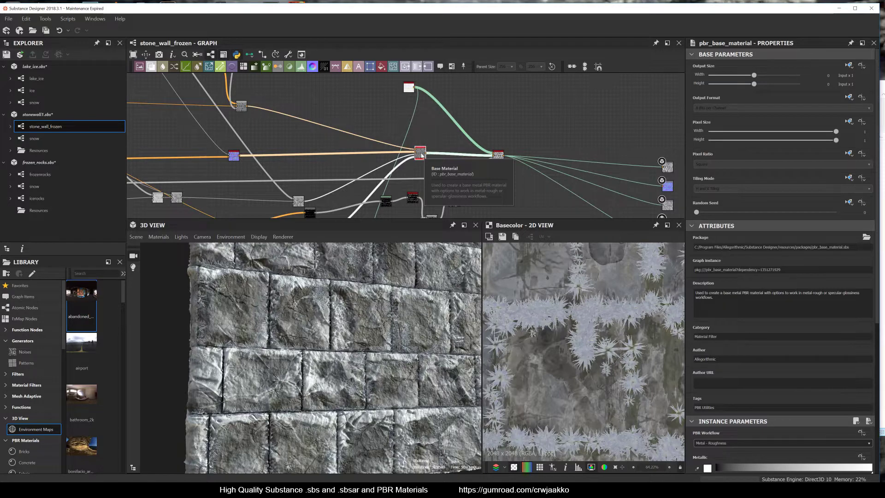
- Preview the material_blend output, then the snow material, in the 2D view
left_click(498, 156)
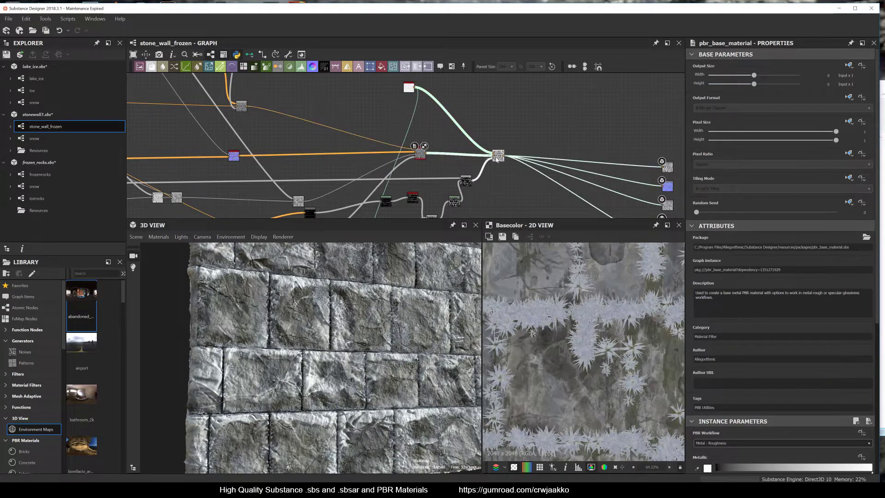
double_click(497, 156)
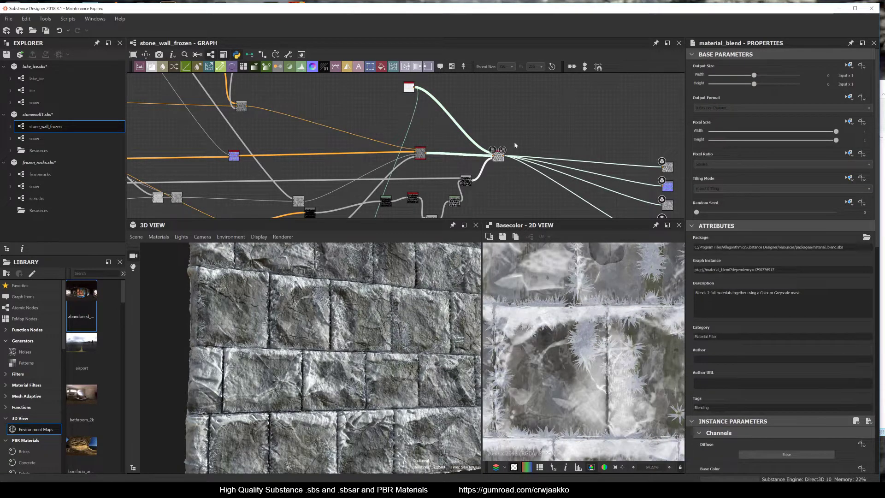
double_click(408, 87)
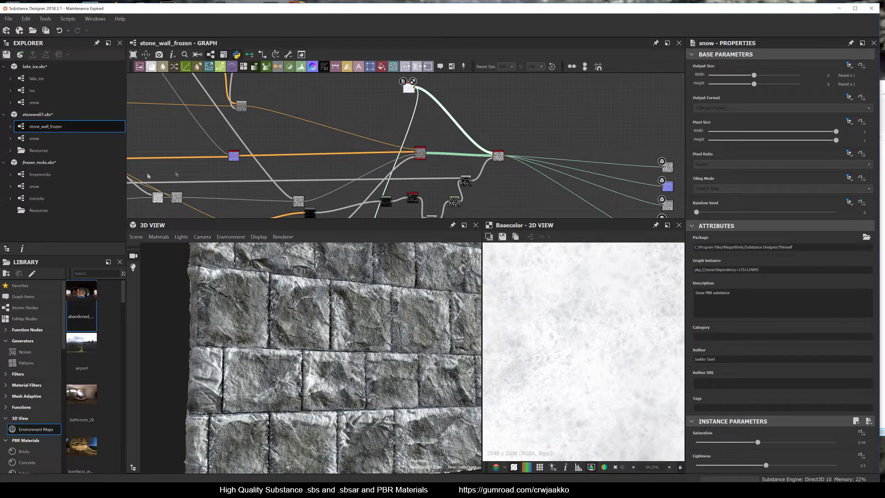
- Nudge a lower node and preview material_blend's frozen stone-wall basecolor again
scroll(509, 188, "down", 1)
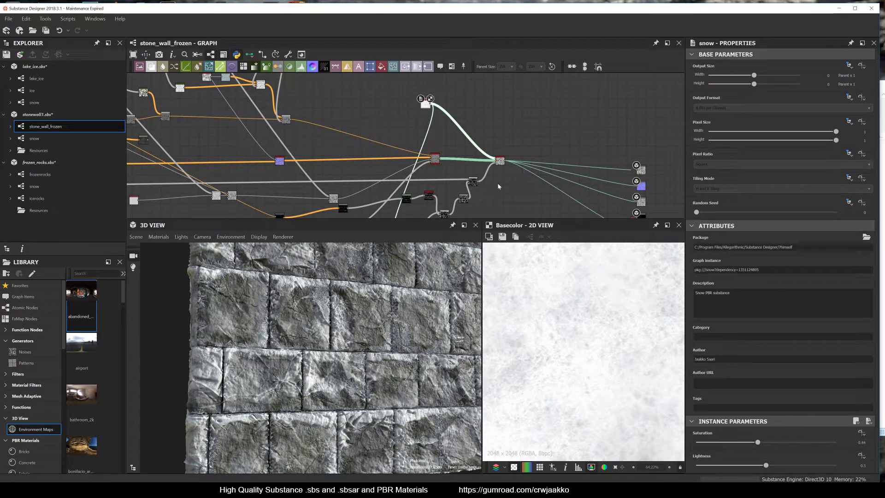
middle_click_drag(498, 179, 492, 151)
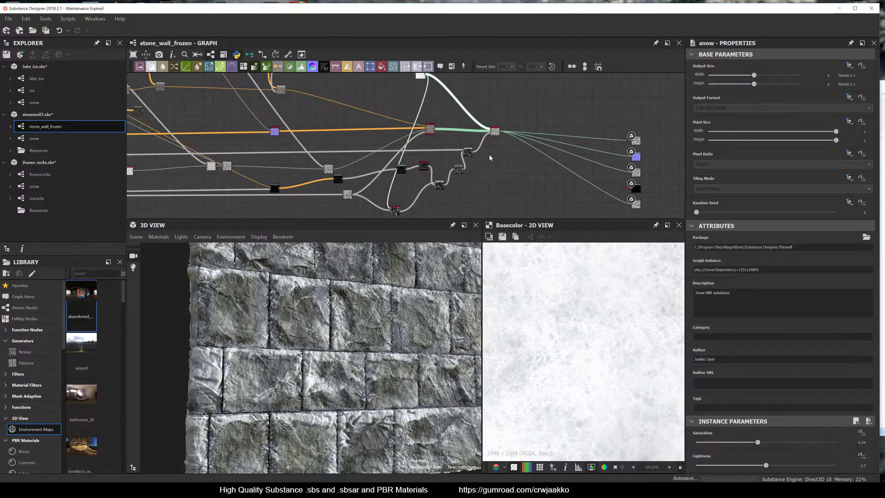
left_click_drag(470, 157, 436, 178)
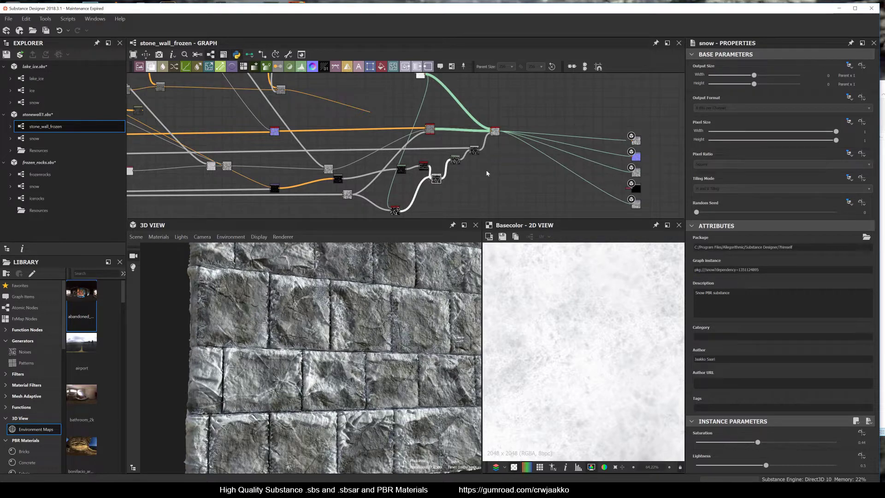
scroll(452, 186, "up", 2)
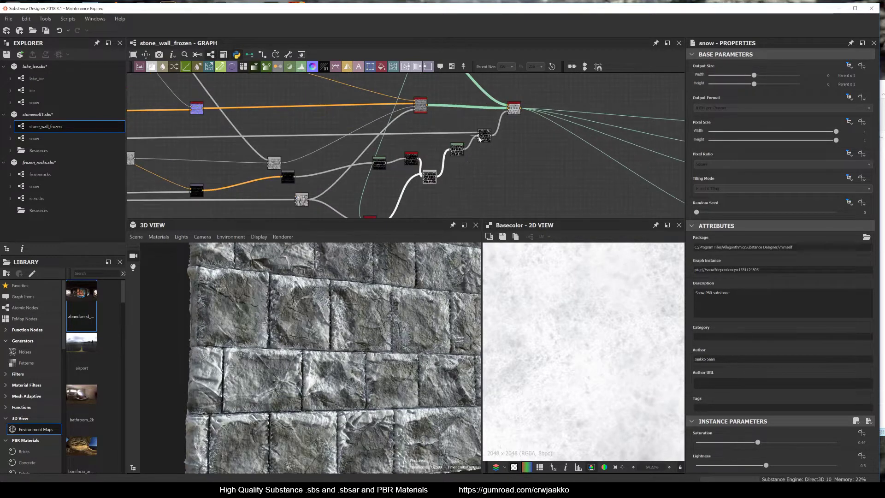
left_click(513, 110)
double_click(513, 111)
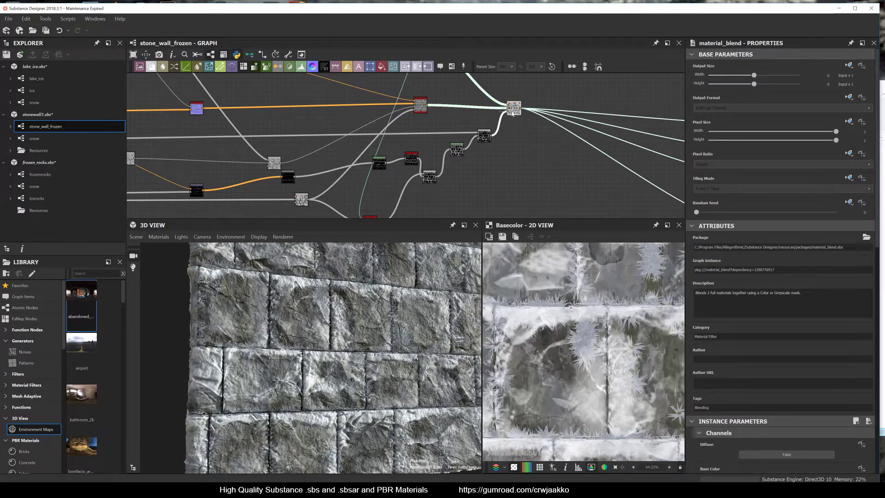
middle_click_drag(517, 136, 555, 114)
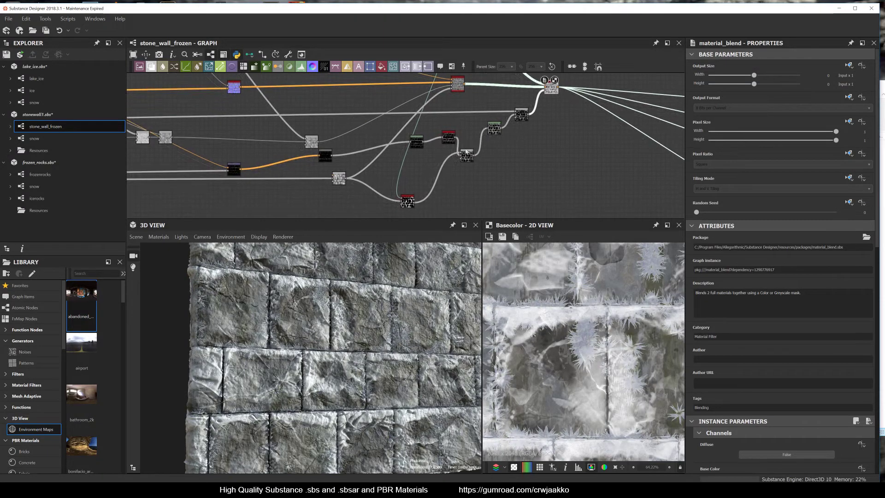
double_click(407, 200)
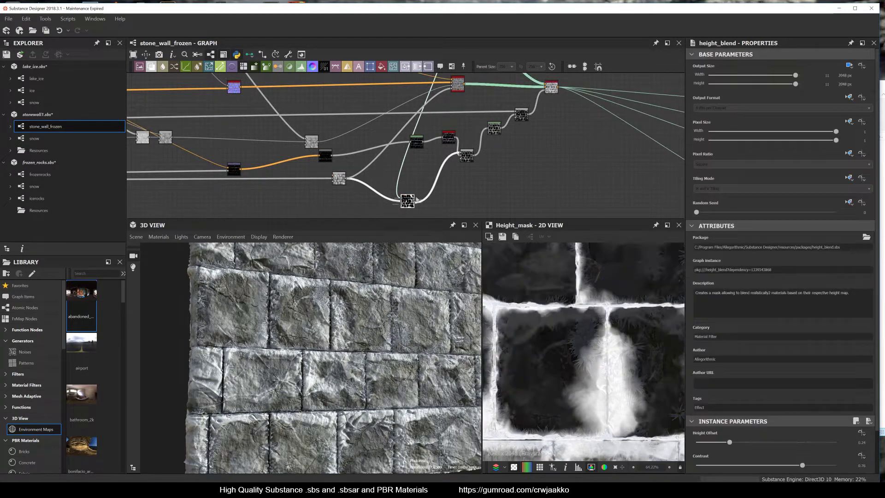
scroll(577, 330, "down", 5)
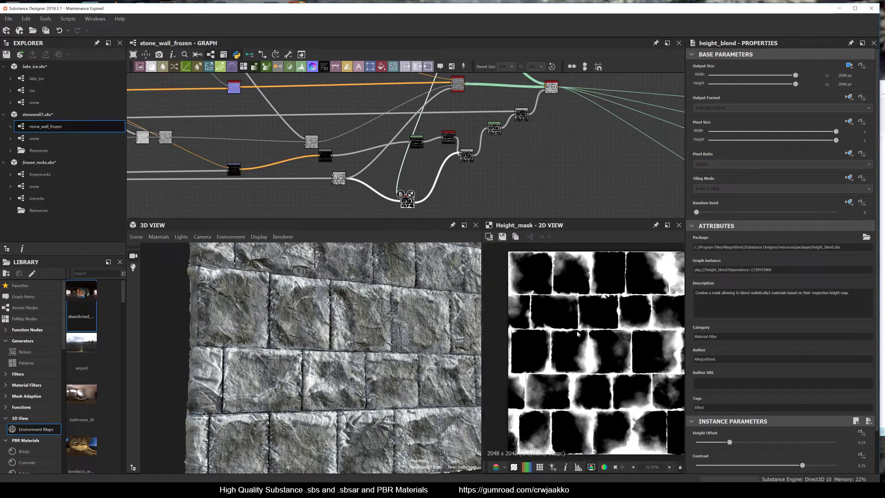
middle_click_drag(465, 189, 485, 179)
scroll(464, 151, "down", 3)
middle_click_drag(472, 127, 450, 110)
scroll(451, 134, "up", 1)
scroll(433, 154, "up", 1)
middle_click_drag(439, 212, 450, 186)
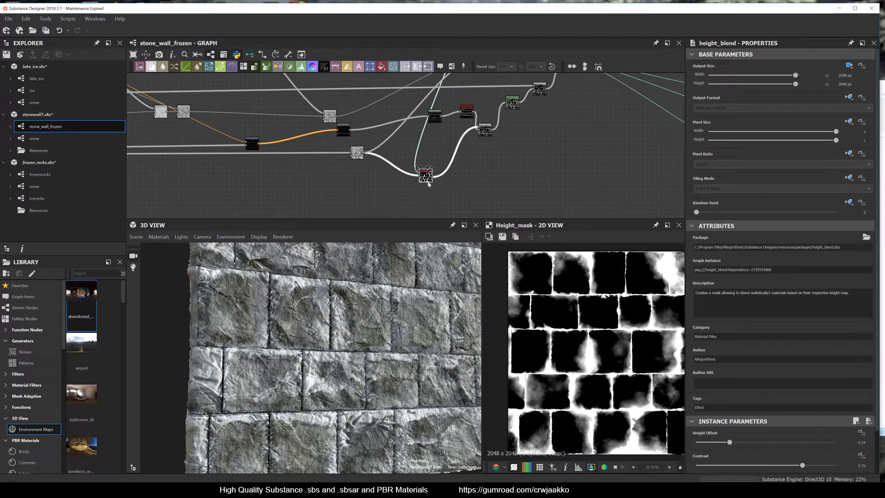
scroll(743, 442, "down", 1)
- Try Height Offset values 0.13, 0.08, 0.35 and 0.27, settling at 0.2
mouse_move(729, 414)
left_mouse_down()
mouse_move(710, 417)
mouse_move(728, 414)
left_mouse_up()
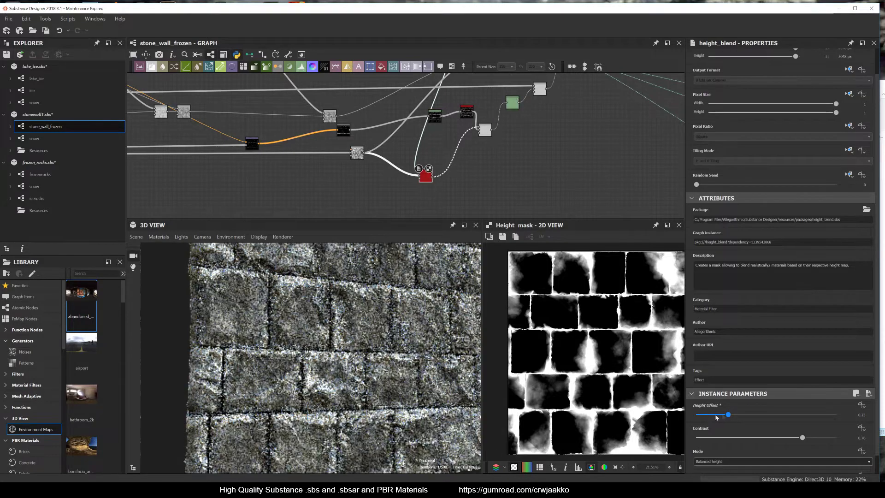
left_click(707, 415)
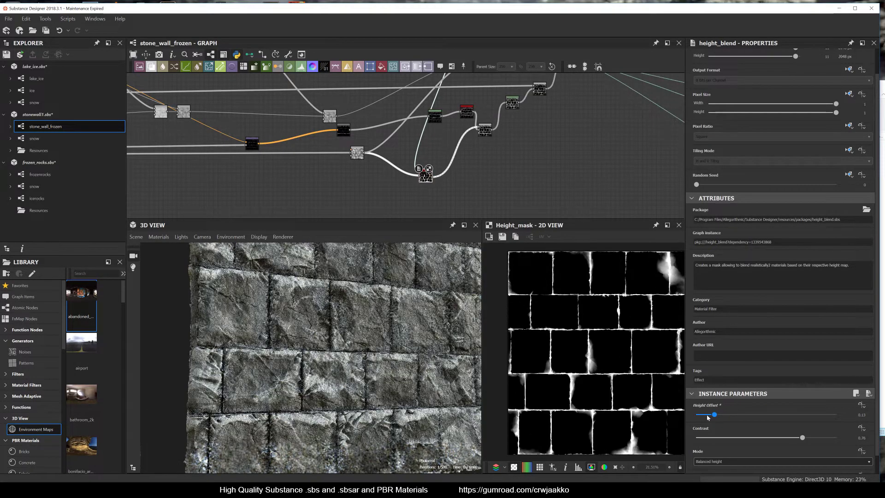
left_click(708, 415)
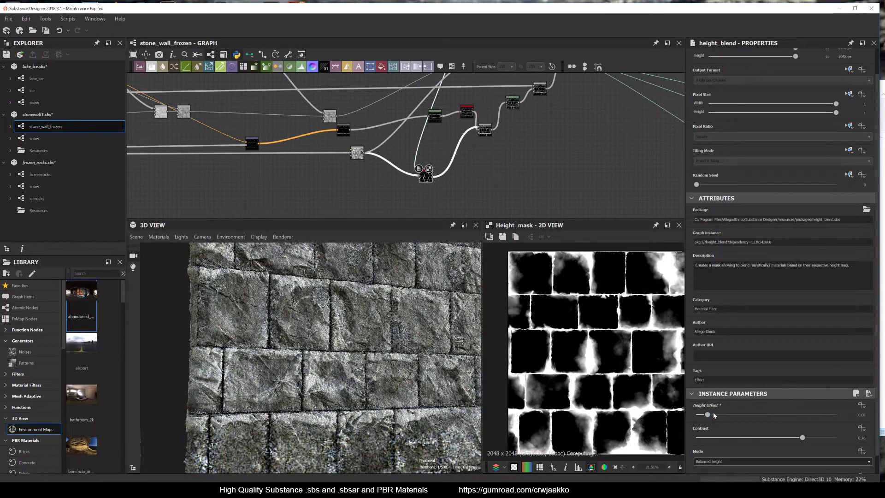
left_click(745, 414)
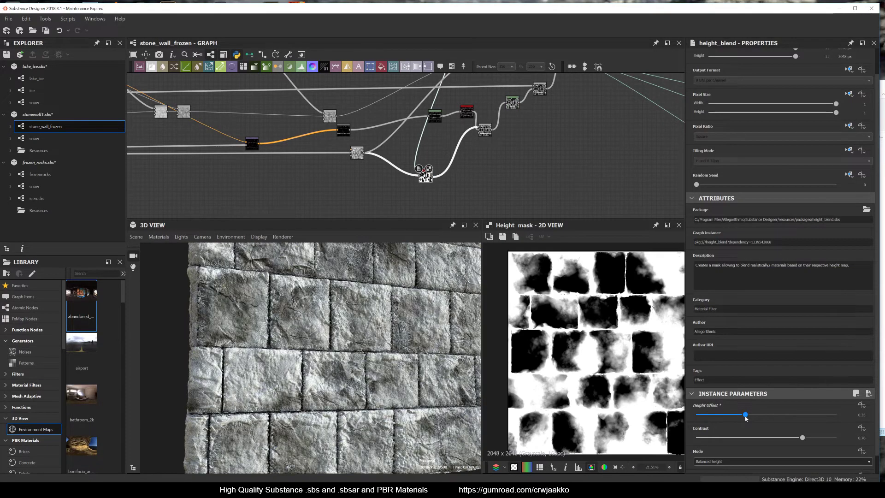
left_click(734, 416)
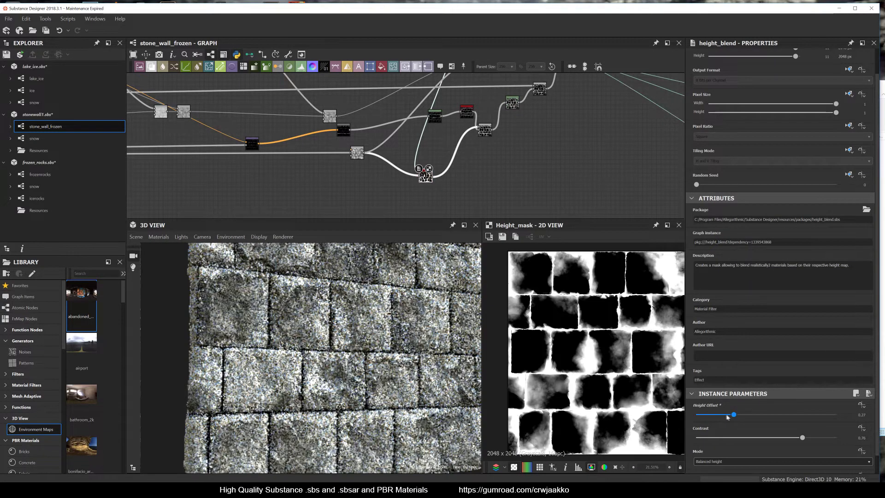
left_click(725, 415)
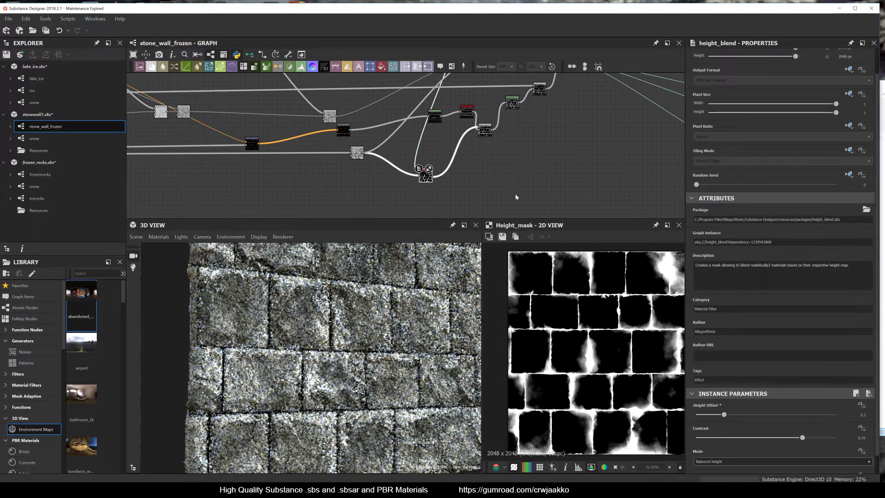
middle_click_drag(499, 173, 479, 194)
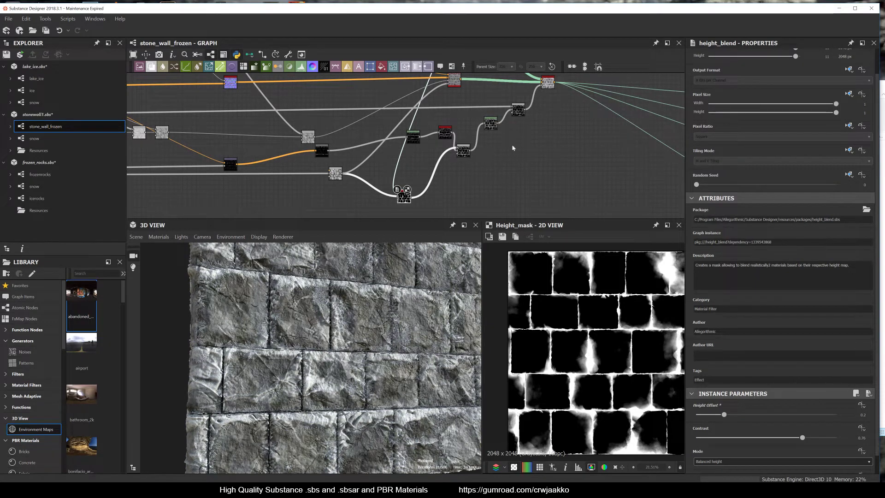
scroll(545, 175, "down", 3)
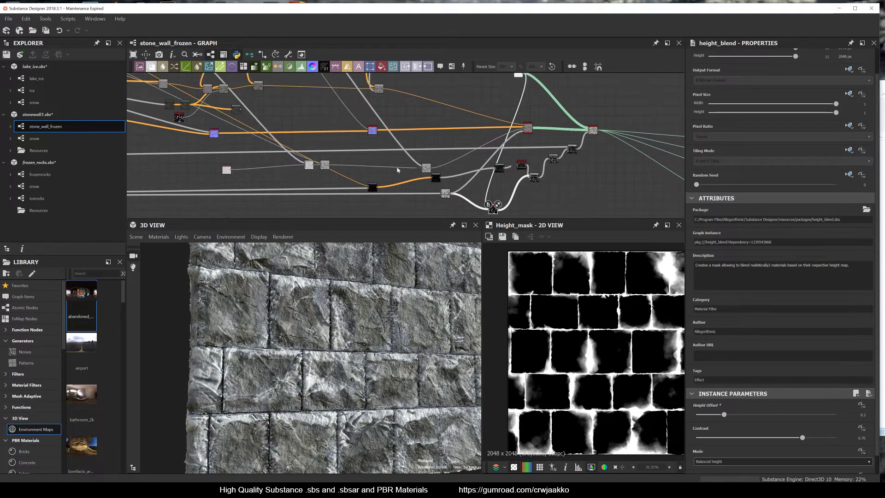
middle_click_drag(373, 183, 407, 176)
scroll(555, 171, "up", 2)
- Inspect glow_grayscale, Levels, Emboss, then slope_blur_grayscale_2 in Properties and 2D view
double_click(551, 156)
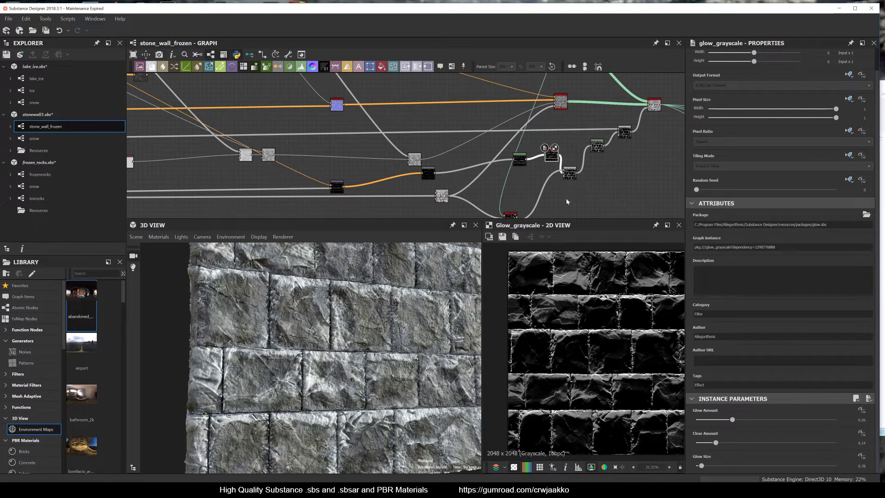
left_click(520, 160)
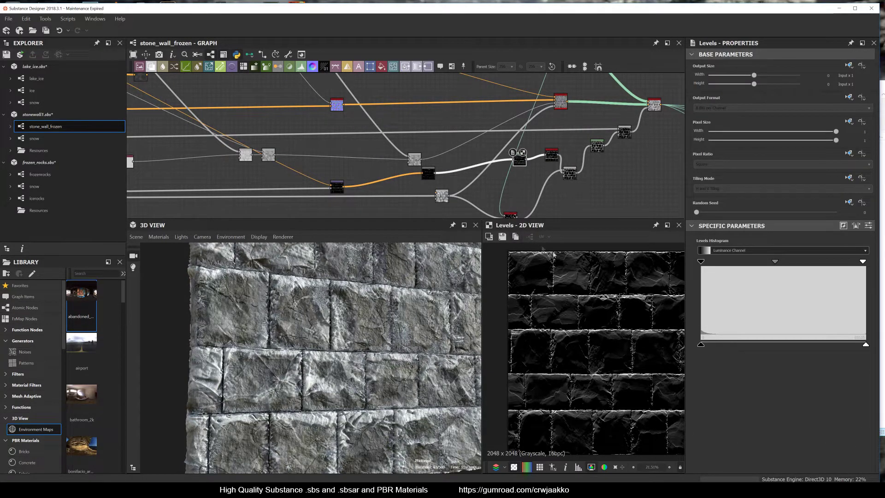
middle_click_drag(389, 158, 429, 159)
scroll(433, 160, "down", 2)
middle_click_drag(274, 130, 372, 167)
middle_click_drag(189, 86, 314, 118)
scroll(321, 139, "up", 3)
left_click(328, 91)
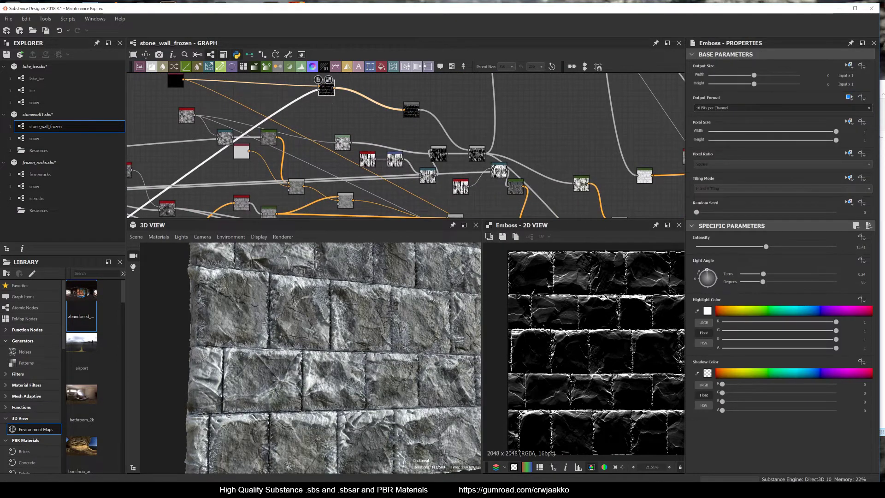
middle_click_drag(303, 128, 434, 107)
scroll(427, 125, "down", 6)
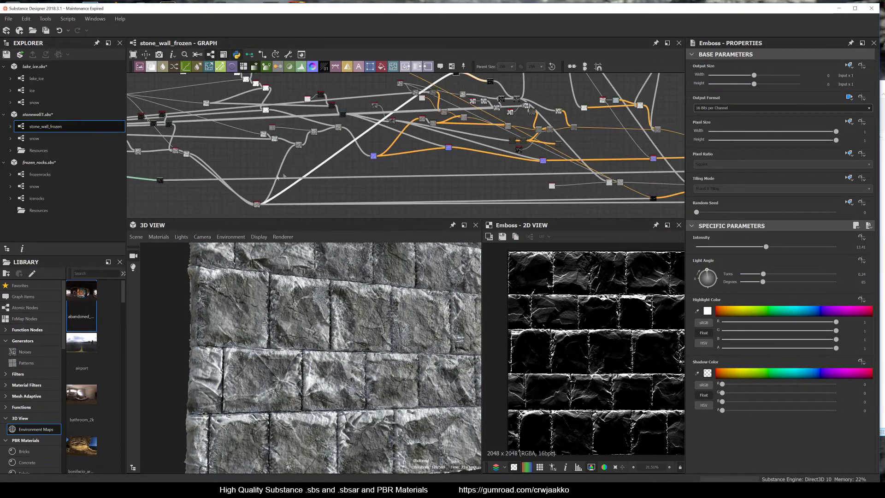
left_click(281, 186)
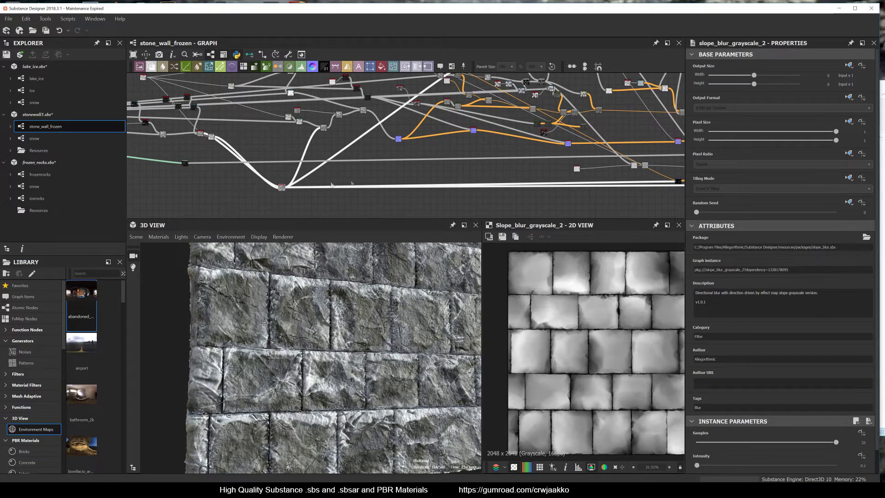
- Select the Emboss node to show its settings and output
middle_click_drag(401, 173, 387, 186)
scroll(387, 187, "up", 8)
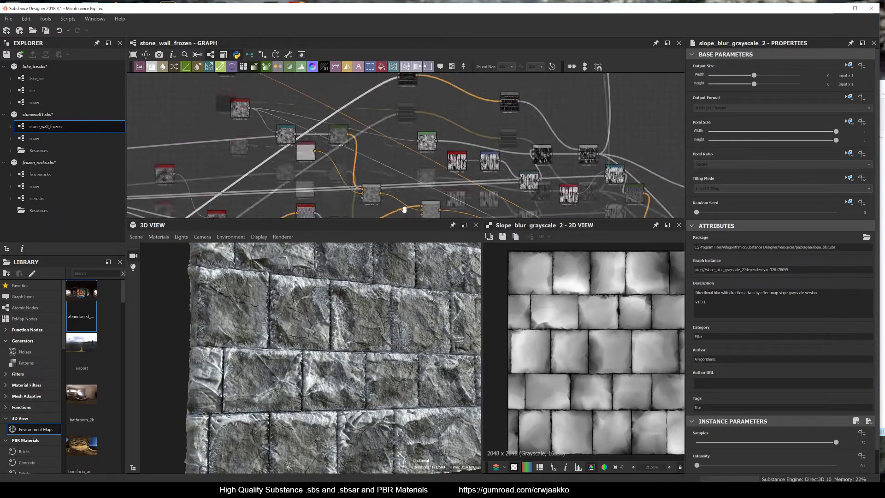
scroll(417, 148, "up", 3)
left_click(410, 132)
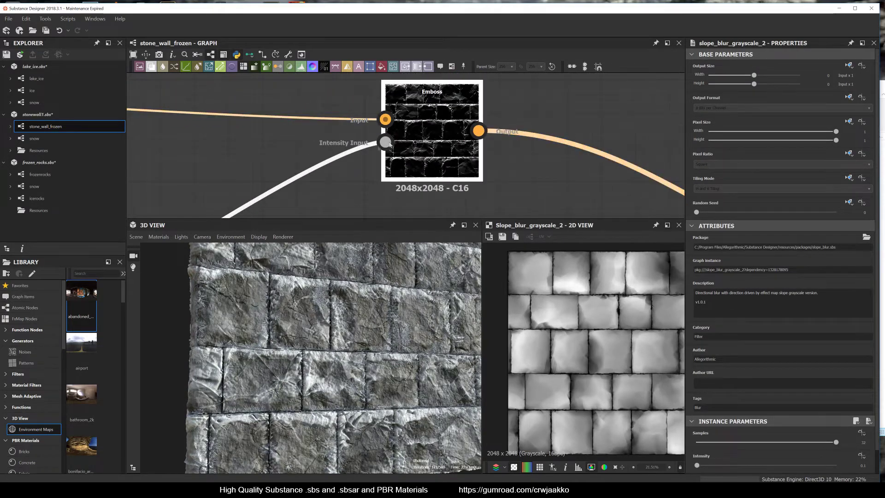
scroll(344, 124, "down", 5)
middle_click_drag(344, 123, 462, 125)
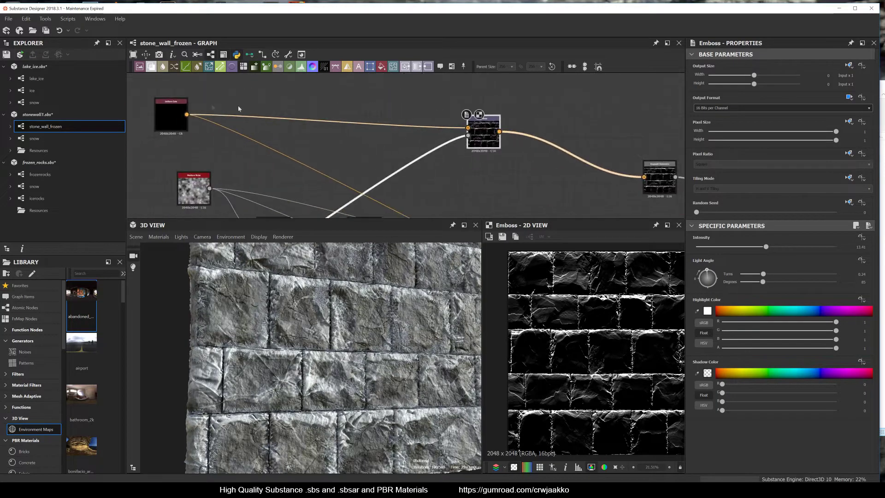
scroll(477, 133, "up", 2)
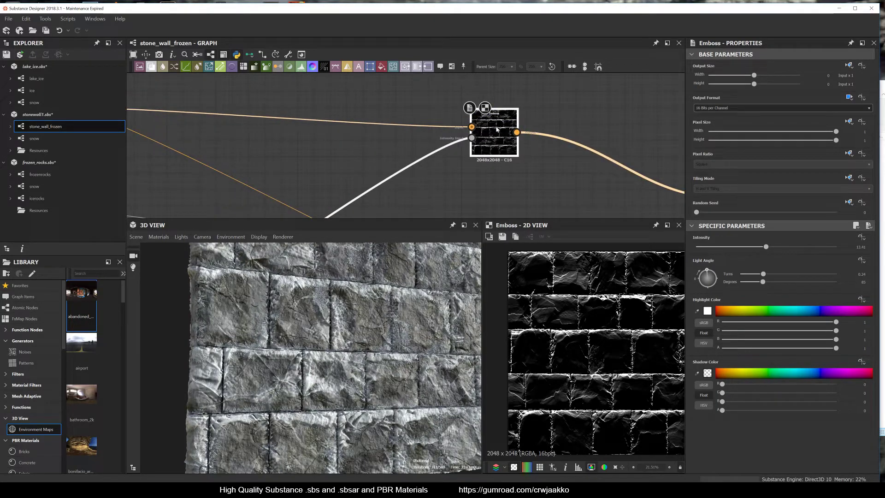
scroll(496, 137, "down", 2)
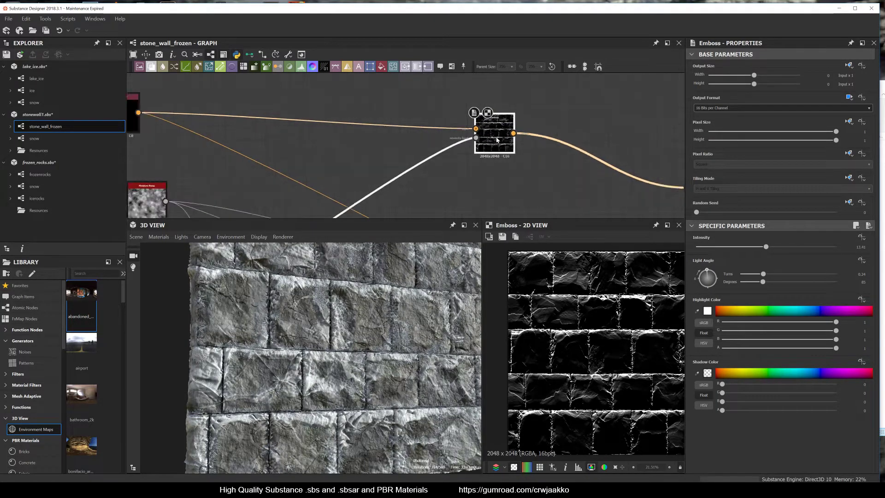
- Preview the Grayscale Conversion node's output after the Emboss in 2D
middle_click_drag(592, 173, 494, 154)
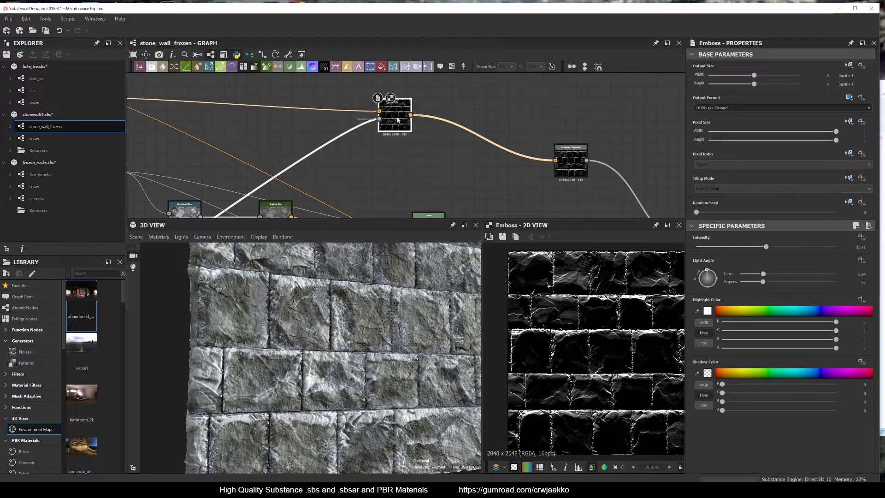
left_click(571, 166)
scroll(571, 166, "down", 1)
middle_click_drag(570, 166, 467, 143)
scroll(449, 123, "down", 1)
scroll(433, 119, "up", 3)
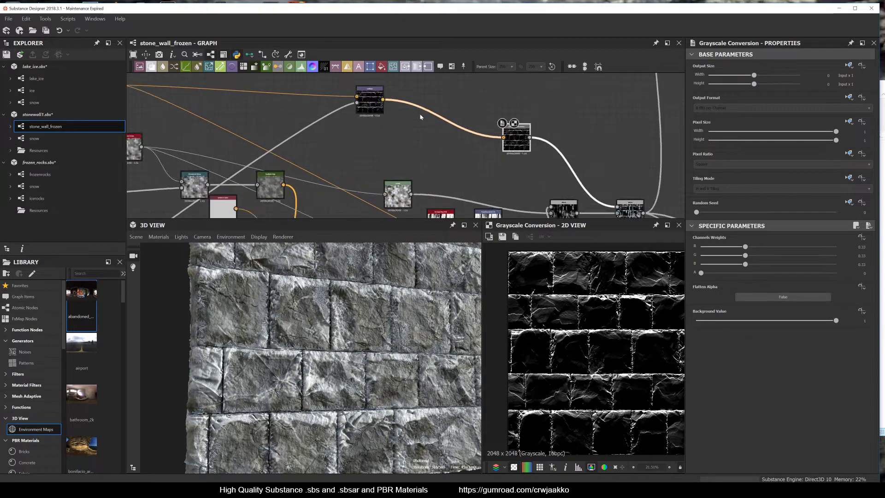
- Reselect the Emboss node so its properties show beside the Grayscale Conversion preview
left_click(364, 104)
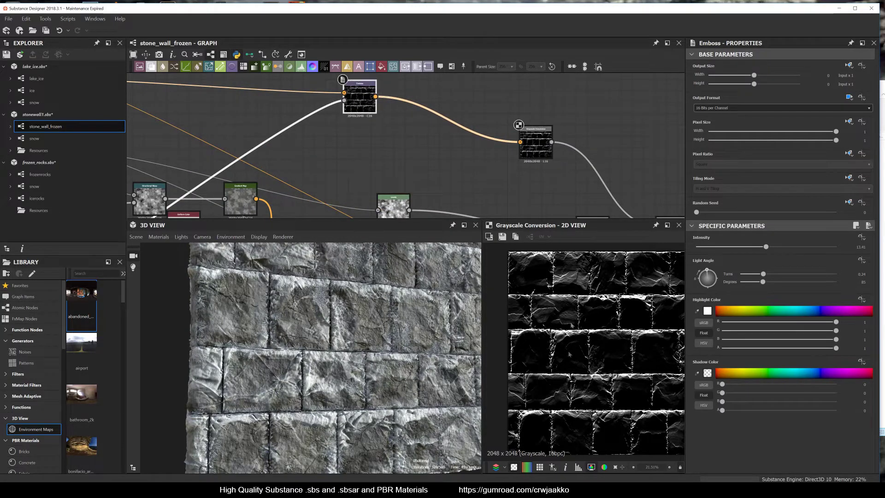
scroll(584, 310, "up", 2)
scroll(584, 314, "up", 1)
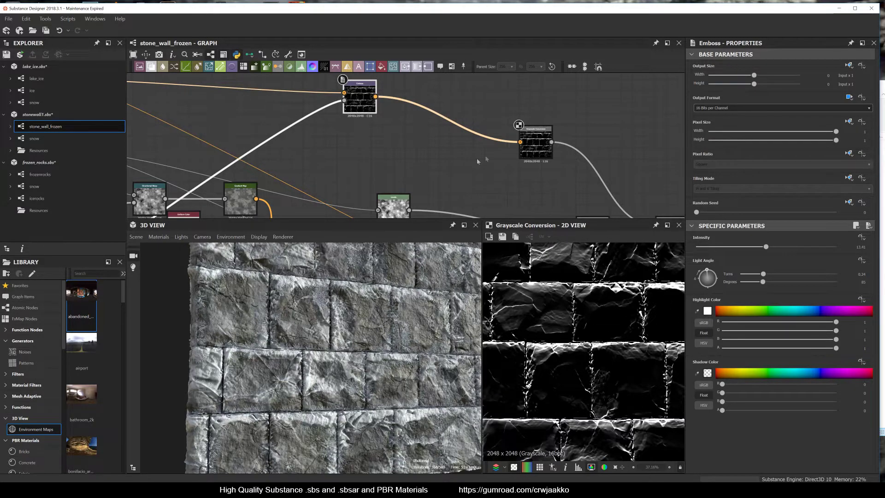
scroll(469, 162, "down", 2)
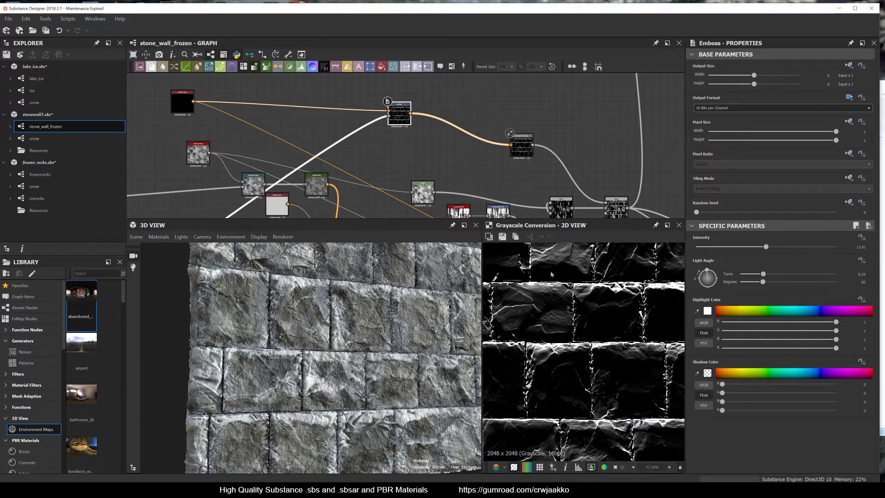
scroll(581, 325, "down", 4)
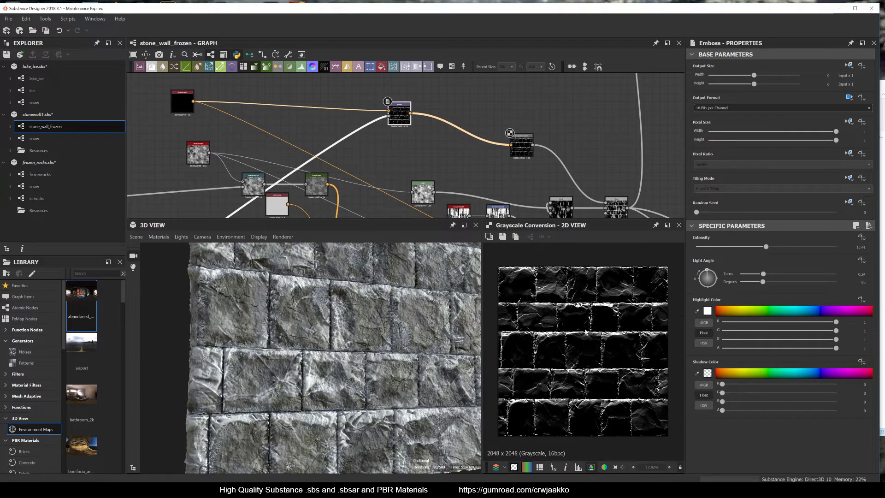
scroll(585, 330, "up", 3)
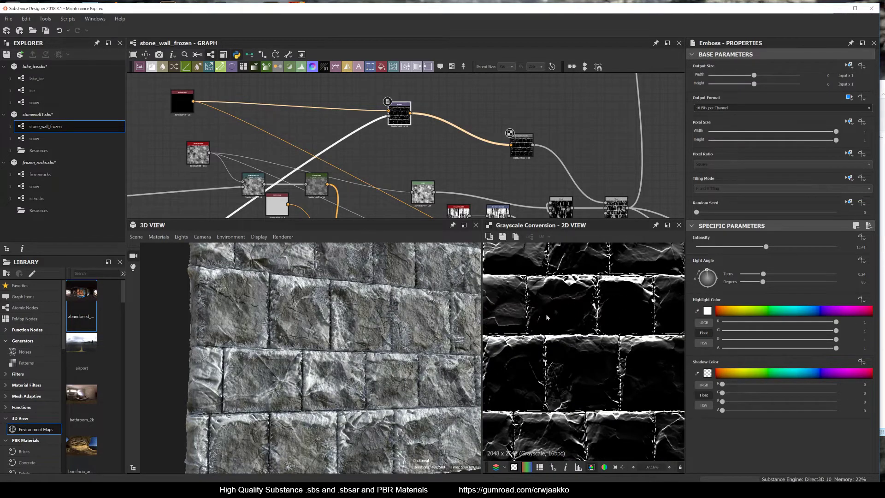
scroll(569, 315, "down", 2)
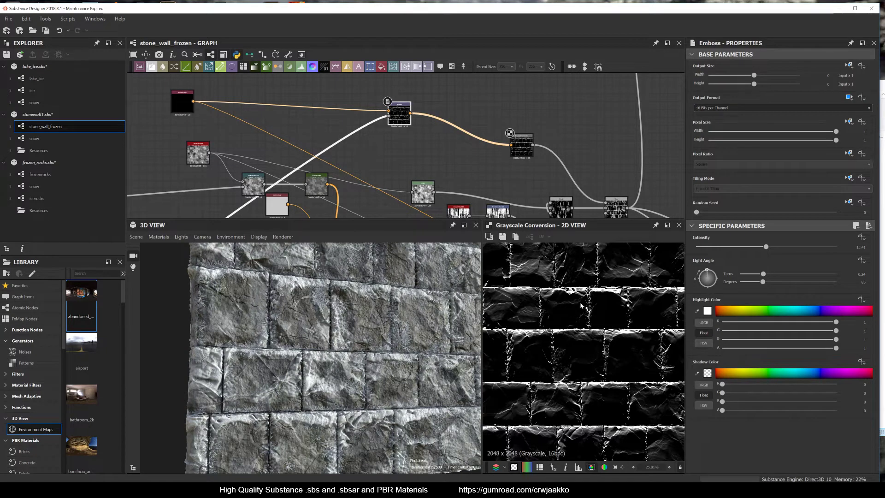
scroll(580, 303, "up", 3)
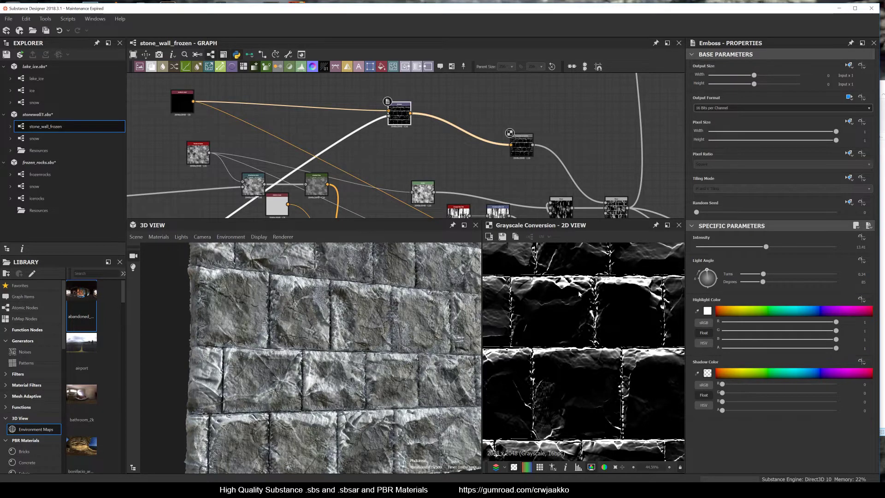
scroll(533, 164, "down", 3)
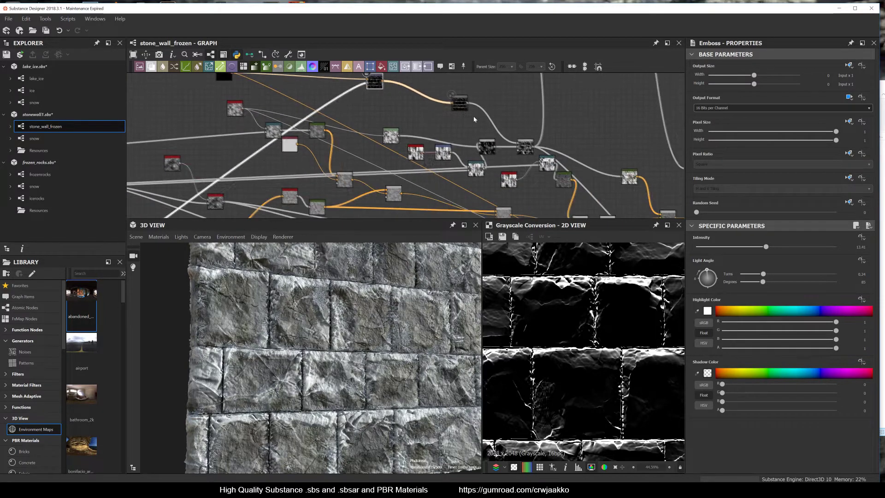
scroll(552, 306, "down", 3)
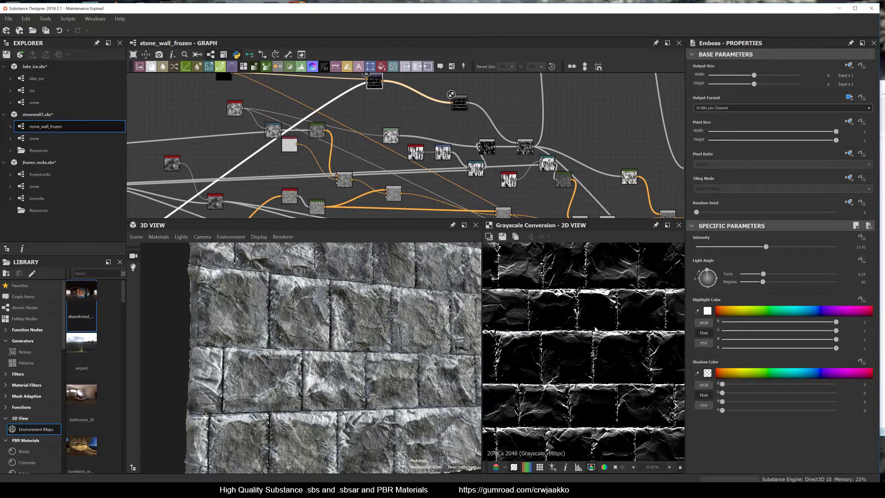
- Set the Emboss Light Angle to 0.25 turns (91°), lighting the relief from the top
left_click(715, 279)
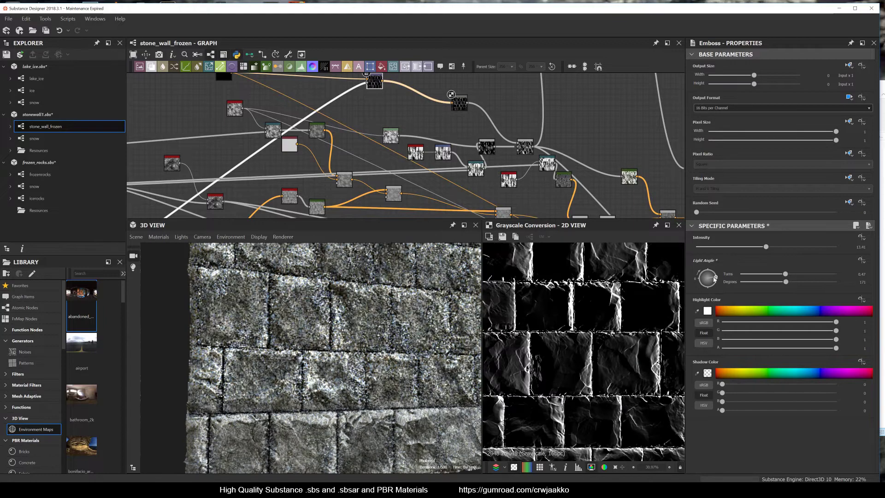
left_click(707, 271)
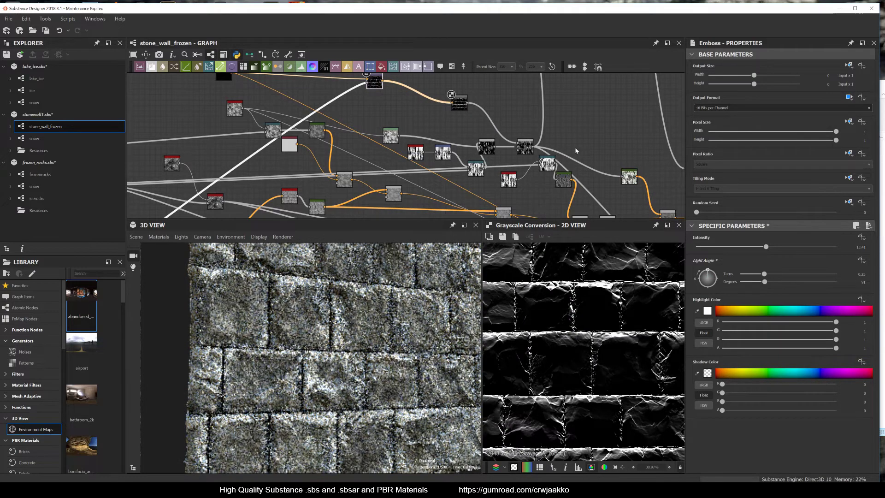
scroll(582, 158, "down", 5)
- Preview the Blend node, then the lower height_blend node's Height_mask output
scroll(582, 158, "up", 5)
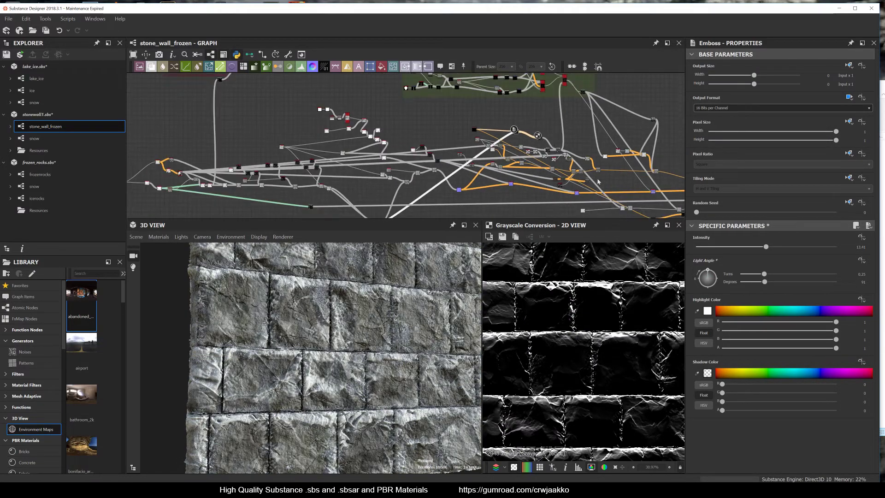
scroll(574, 144, "up", 6)
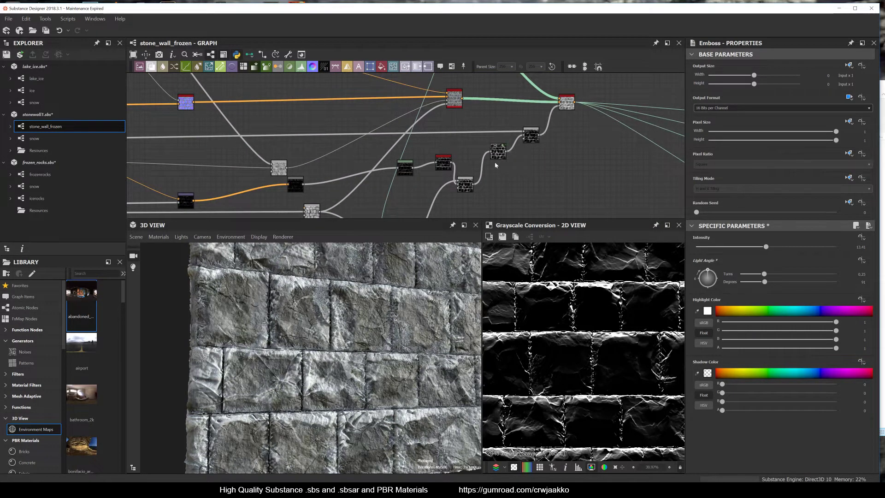
scroll(497, 164, "up", 2)
double_click(544, 126)
scroll(543, 128, "down", 3)
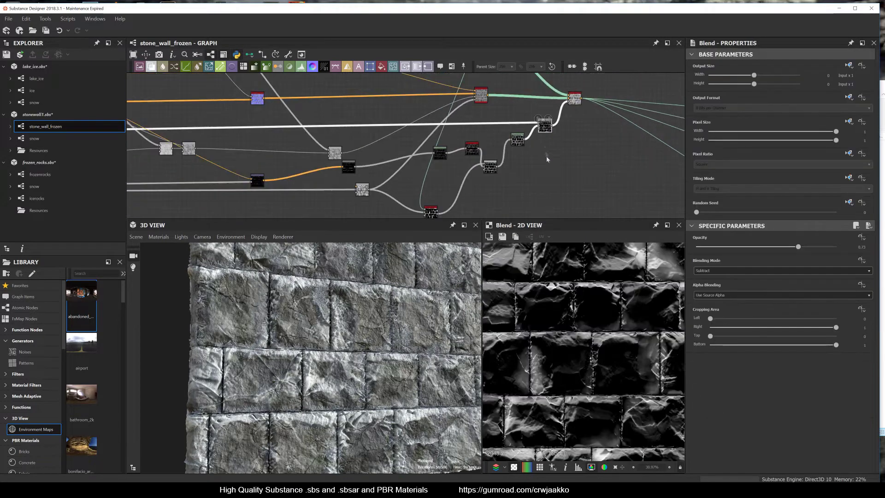
middle_click_drag(546, 154, 545, 123)
scroll(578, 310, "down", 3)
scroll(582, 349, "up", 3)
middle_click_drag(441, 194, 458, 176)
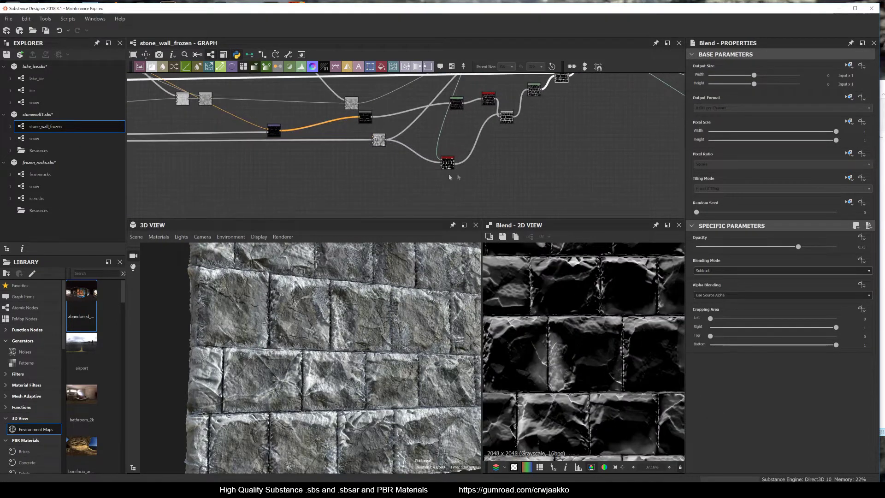
left_click(447, 165)
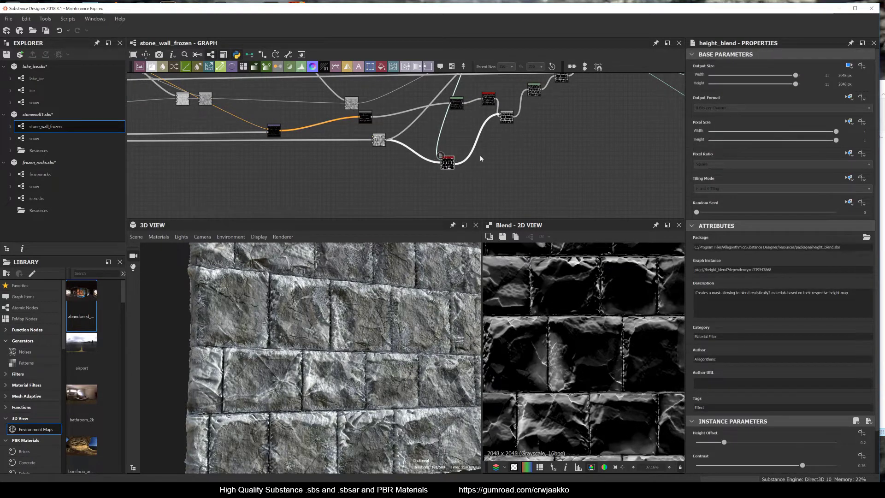
double_click(448, 164)
- Preview the Add-mode Blend, Levels, and finally the Subtract Blend at 0.73 opacity
middle_click_drag(499, 146, 464, 180)
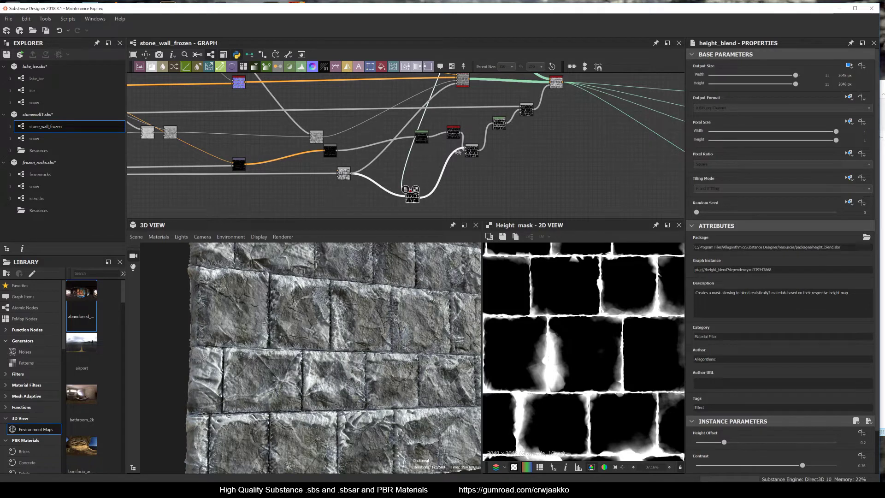
double_click(472, 150)
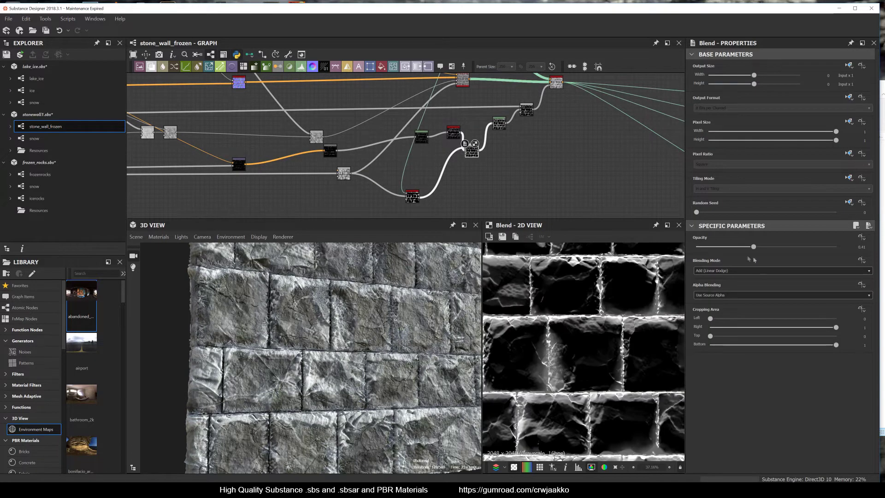
middle_click_drag(504, 127, 476, 156)
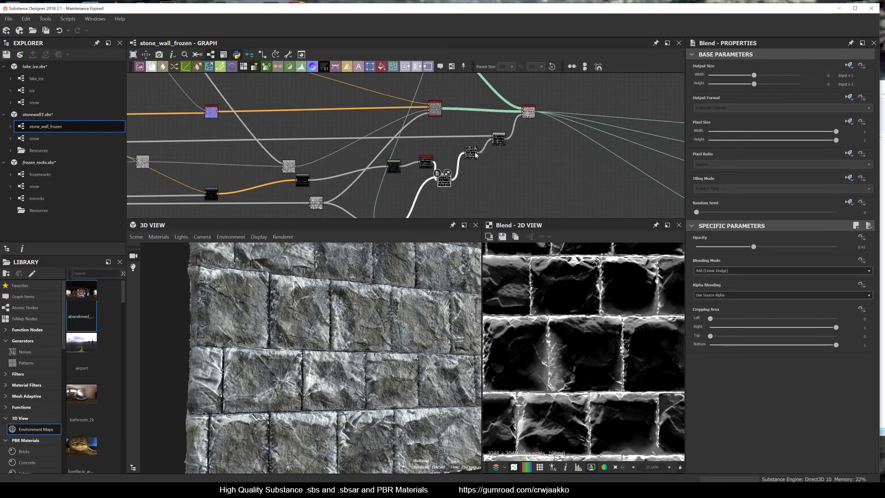
double_click(473, 154)
double_click(498, 139)
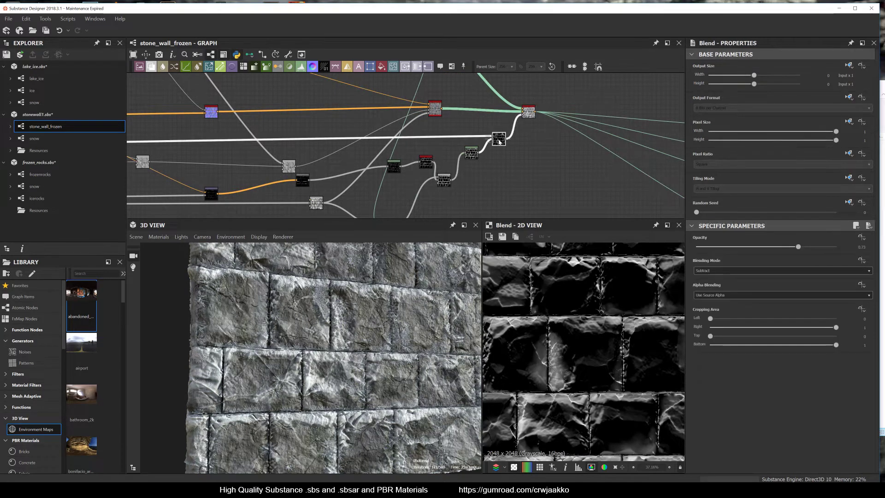
scroll(496, 144, "down", 2)
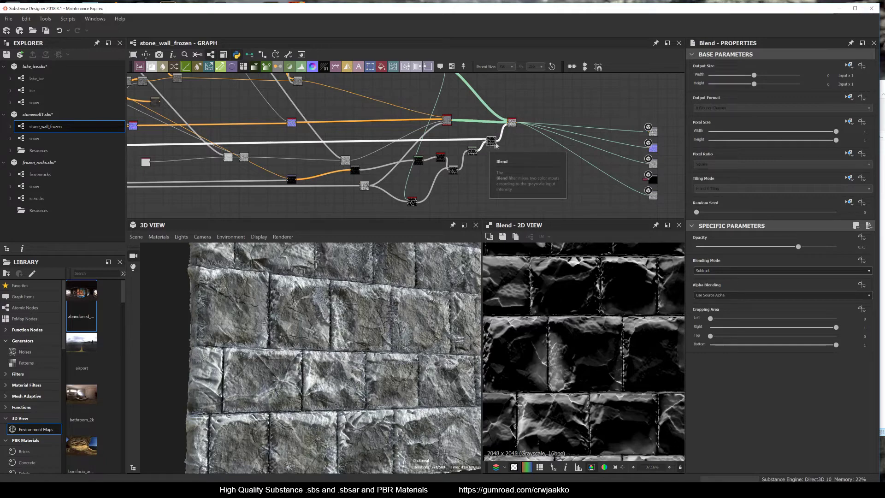
- Preview the Levels mortar-line mask, then return to the Subtract Blend node
left_click(490, 141)
middle_click_drag(162, 161, 458, 159)
scroll(341, 155, "down", 3)
middle_click_drag(185, 154, 467, 160)
left_click(358, 159)
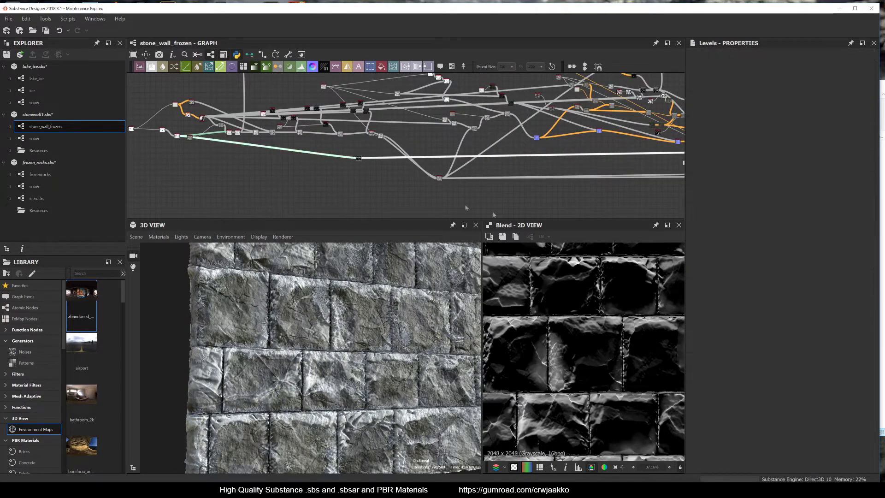
middle_click_drag(558, 189, 471, 177)
scroll(471, 177, "up", 8)
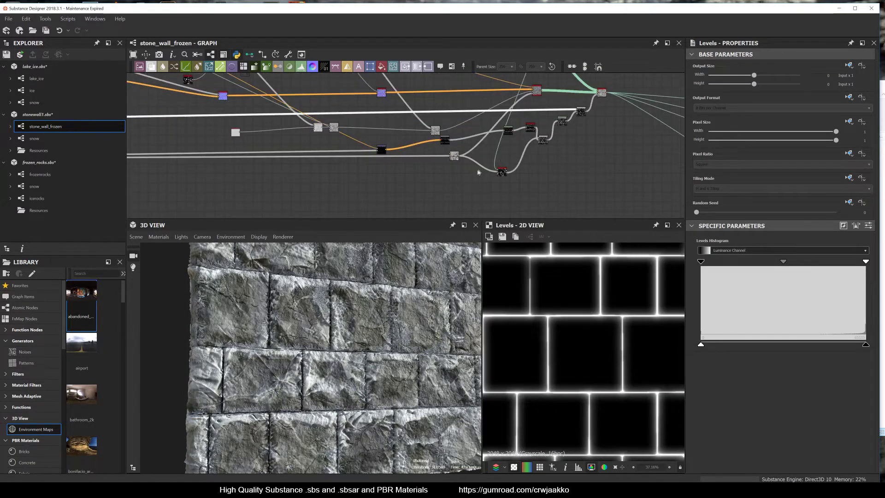
left_click(530, 142)
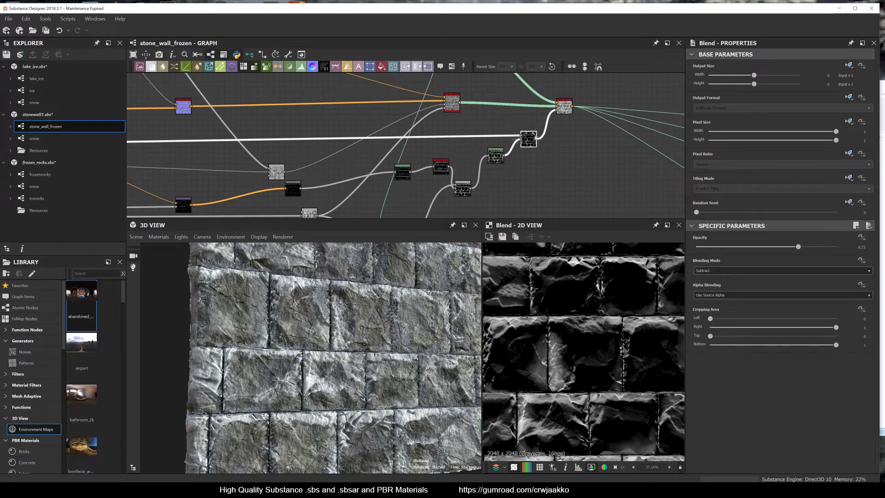
- Preview the height_blend Height_mask, then the Add-mode Blend node's settings and output
middle_click_drag(564, 135, 546, 150)
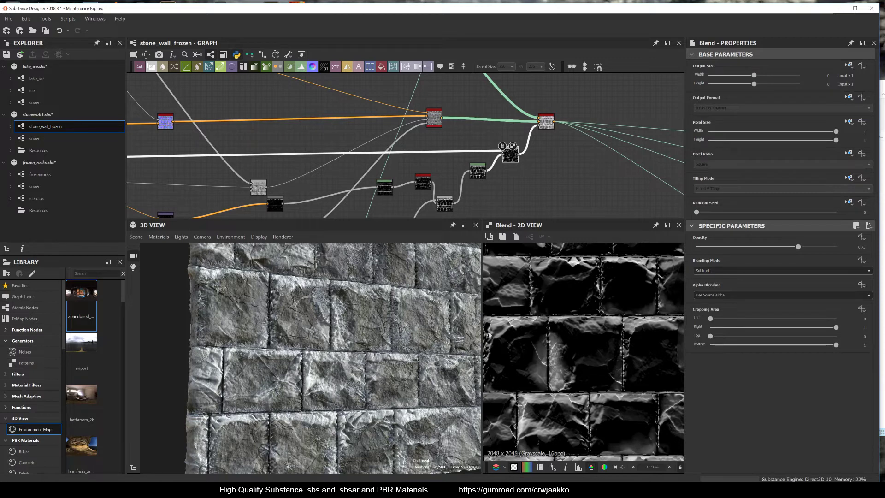
scroll(531, 299, "up", 3)
scroll(439, 210, "down", 2)
middle_click_drag(440, 208, 468, 154)
double_click(421, 191)
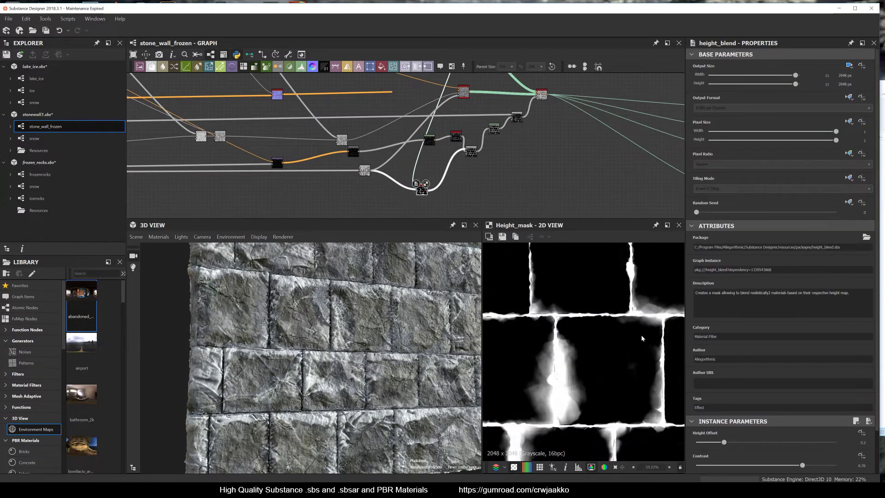
scroll(640, 335, "down", 3)
middle_click_drag(476, 157, 458, 177)
double_click(454, 173)
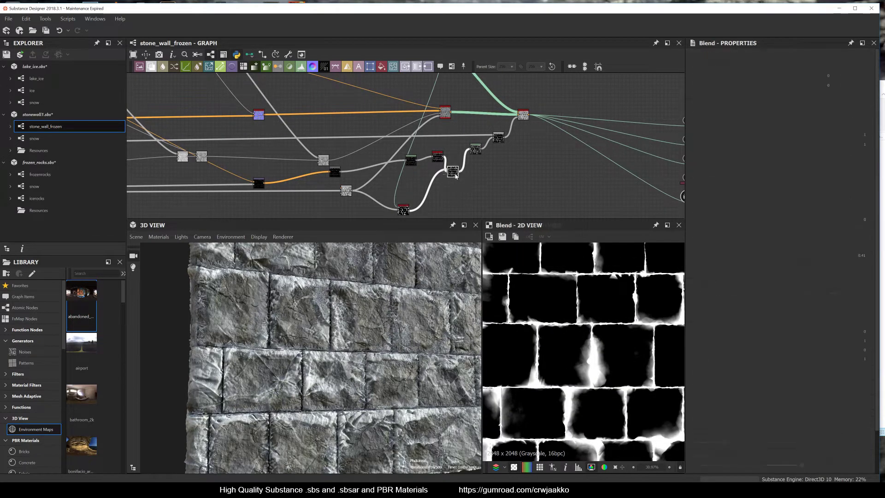
- Raise the Add blend's opacity to 0.76 after trying 0.19 and 0.54
left_click(723, 248)
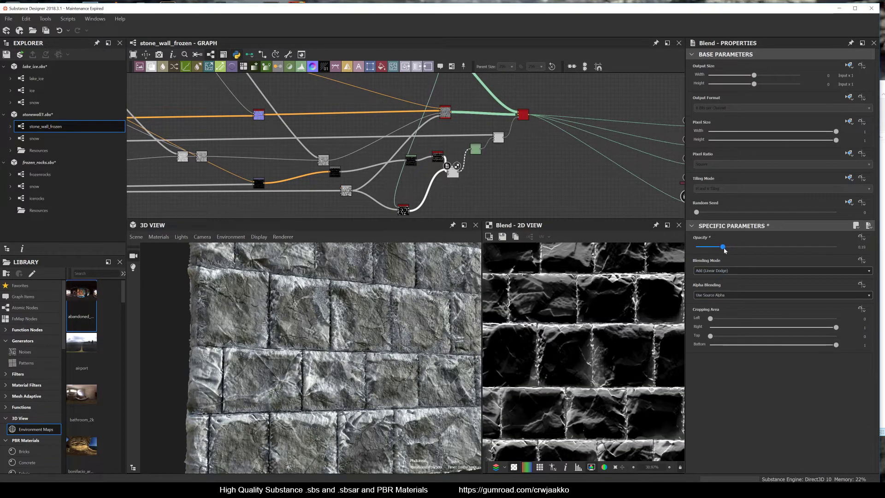
left_click(772, 249)
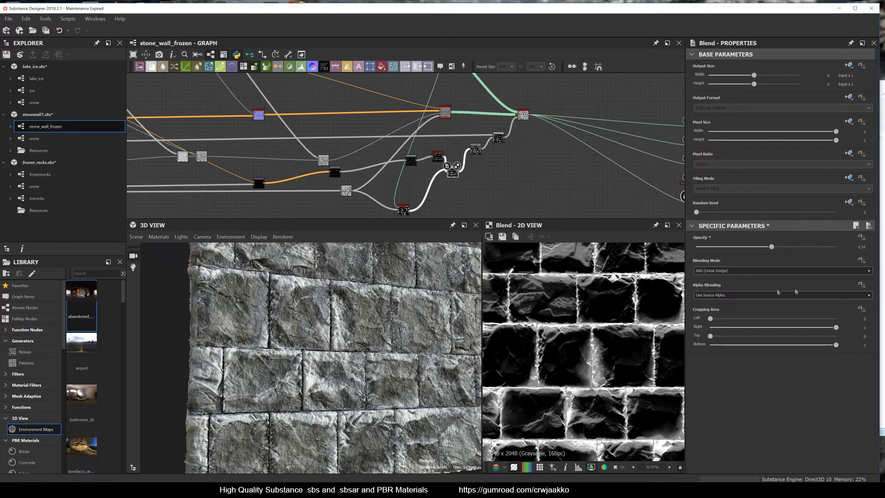
left_click(802, 247)
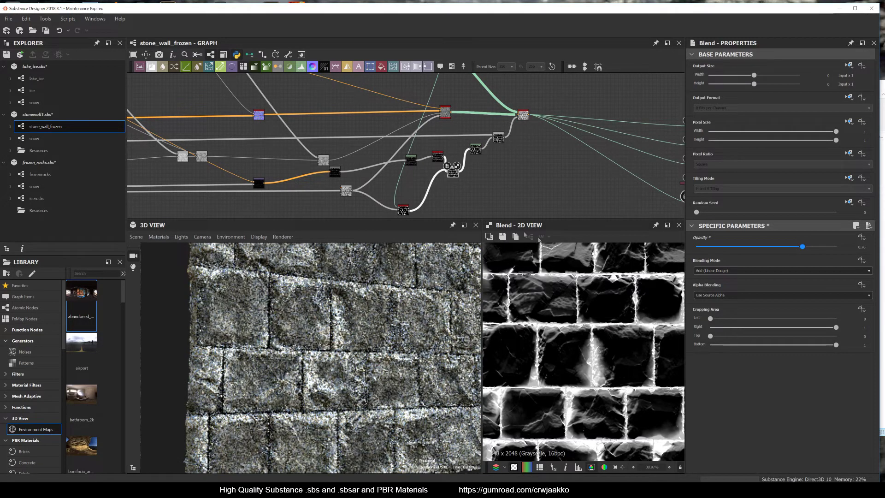
- Set the Subtract Blend node's opacity to 0.31 after trying 0.36 and 0.25
left_click(498, 138)
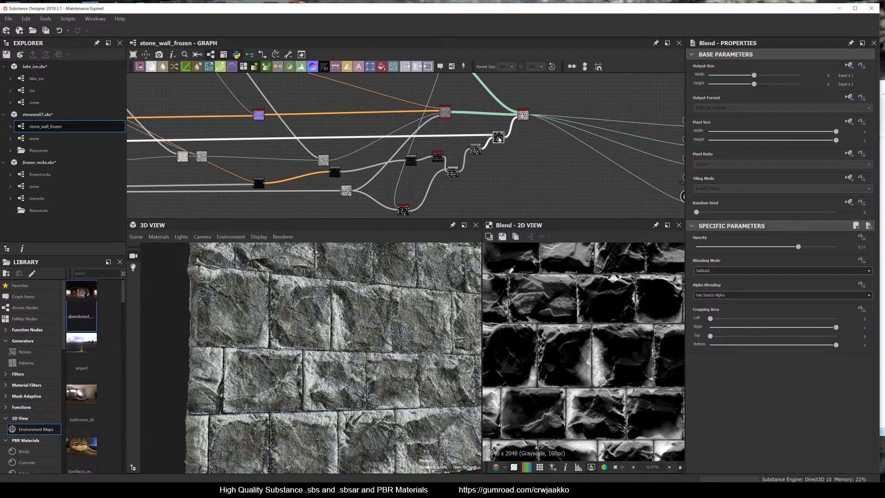
left_click_drag(758, 247, 746, 248)
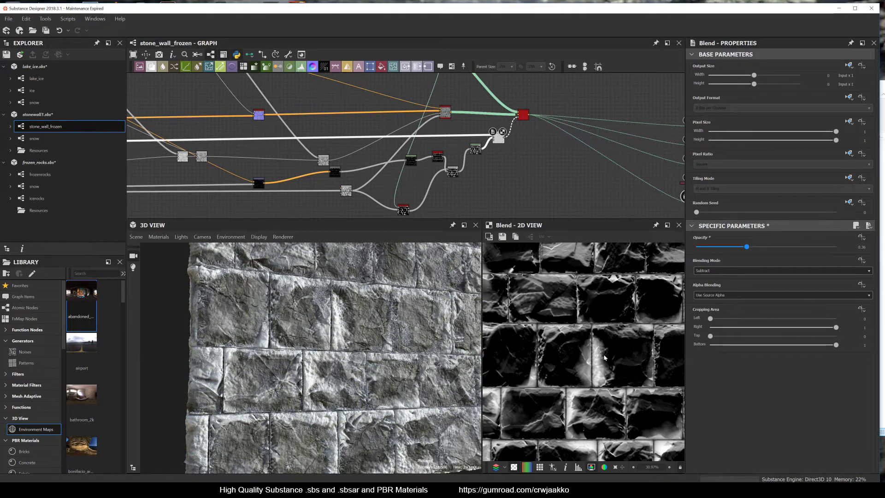
left_click(731, 249)
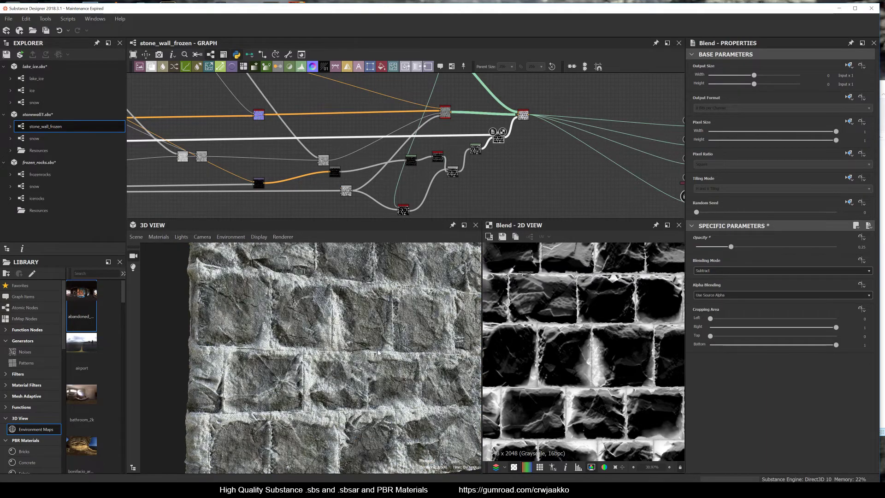
left_click(739, 247)
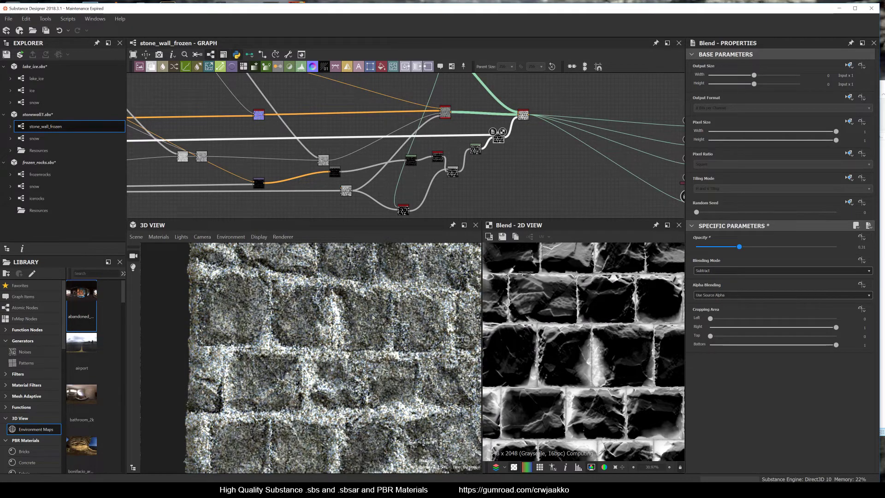
scroll(362, 323, "down", 2)
scroll(350, 331, "up", 3)
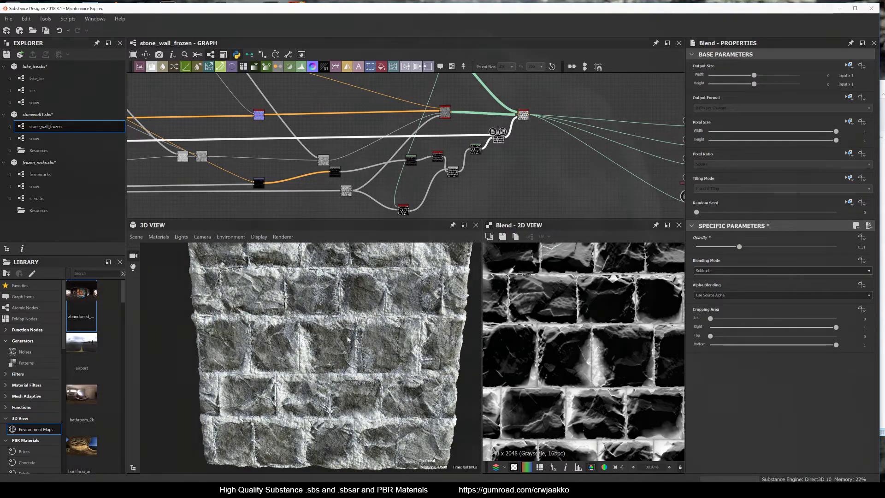
scroll(348, 339, "up", 3)
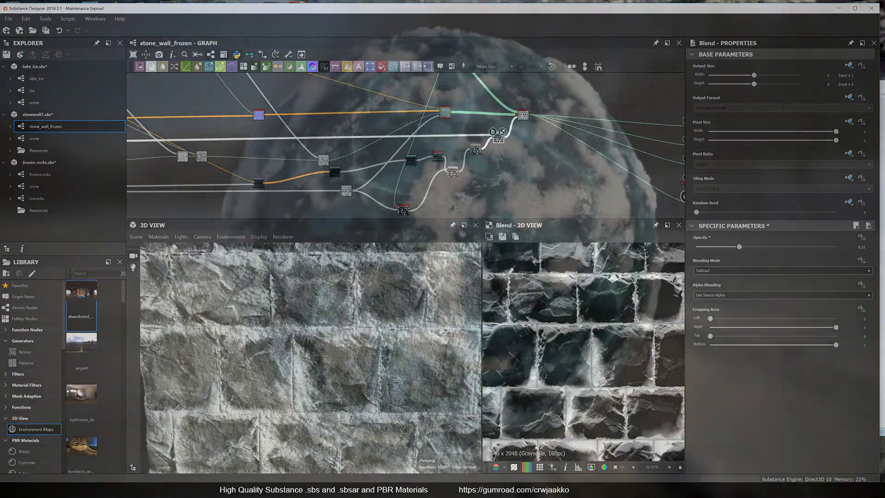
scroll(348, 339, "down", 3)
middle_click_drag(405, 148, 384, 174)
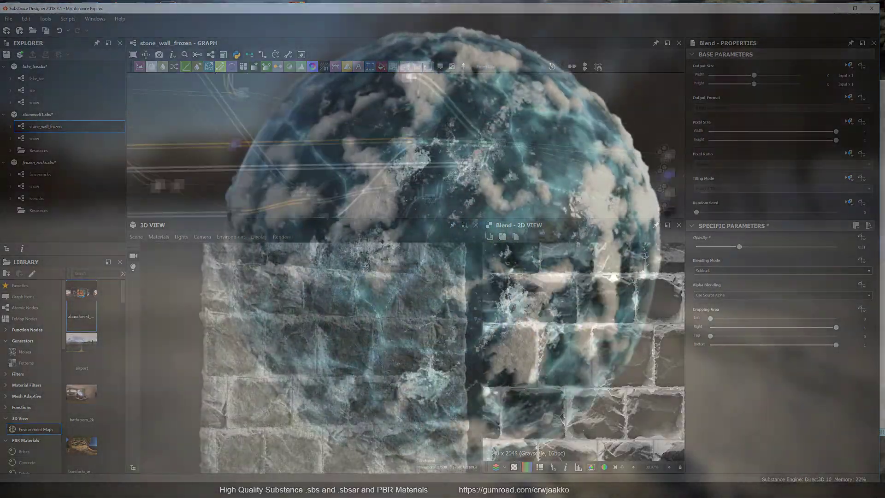